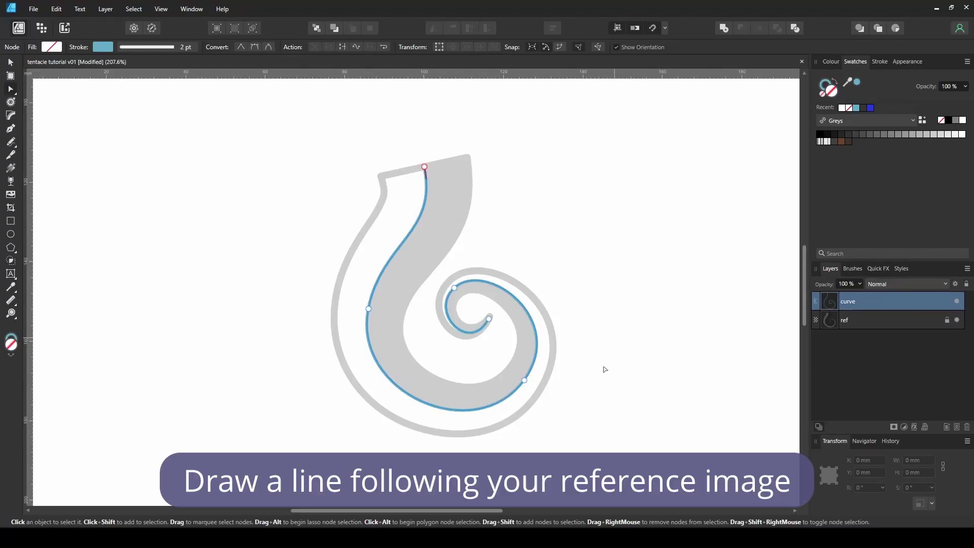
Duplicate the curve, then give the original a 60.4 pt stroke tapered toward the tip by pressure.
{"action": "key", "text": "ctrl+j"}
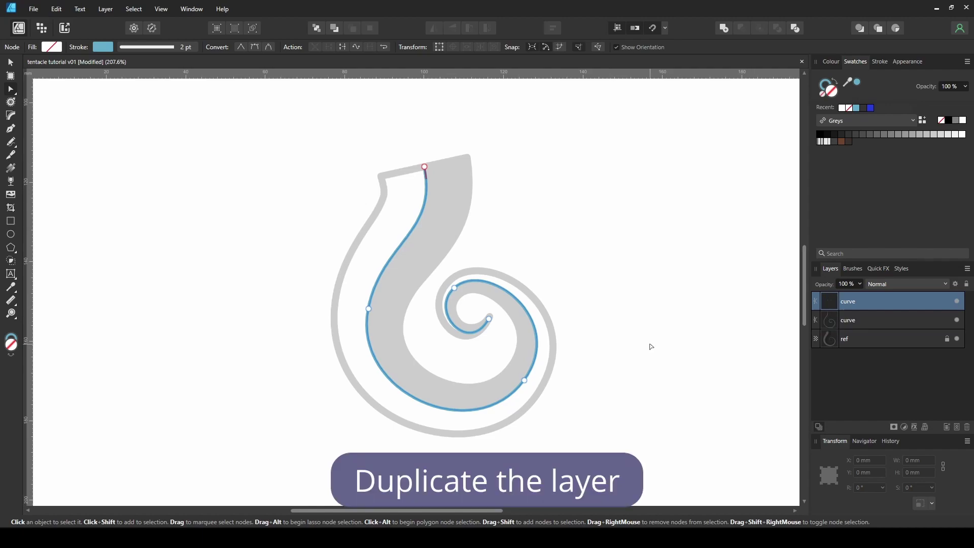
{"action": "left_click", "coordinate": [855, 321]}
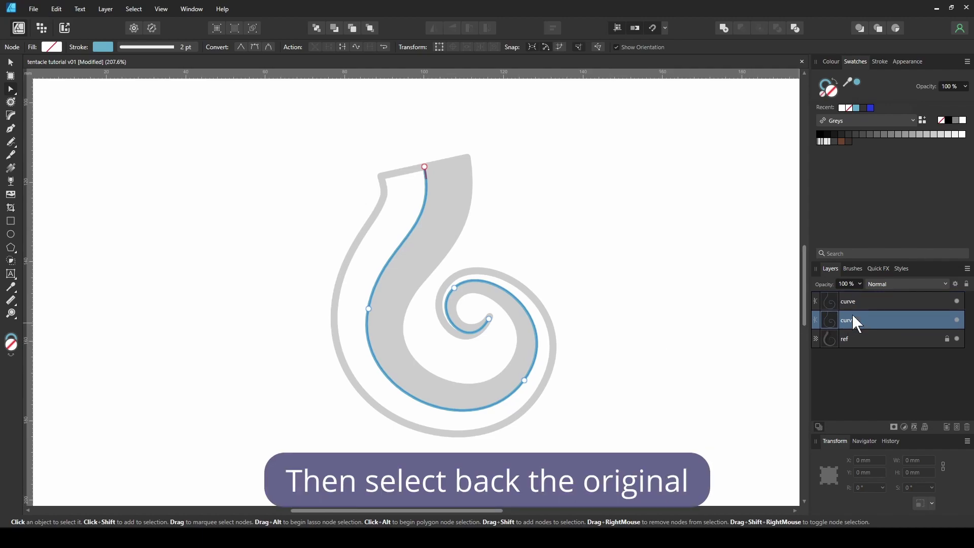
{"action": "left_click", "coordinate": [880, 61]}
{"action": "left_click_drag", "start_coordinate": [868, 96], "coordinate": [922, 99]}
{"action": "left_click", "coordinate": [907, 220]}
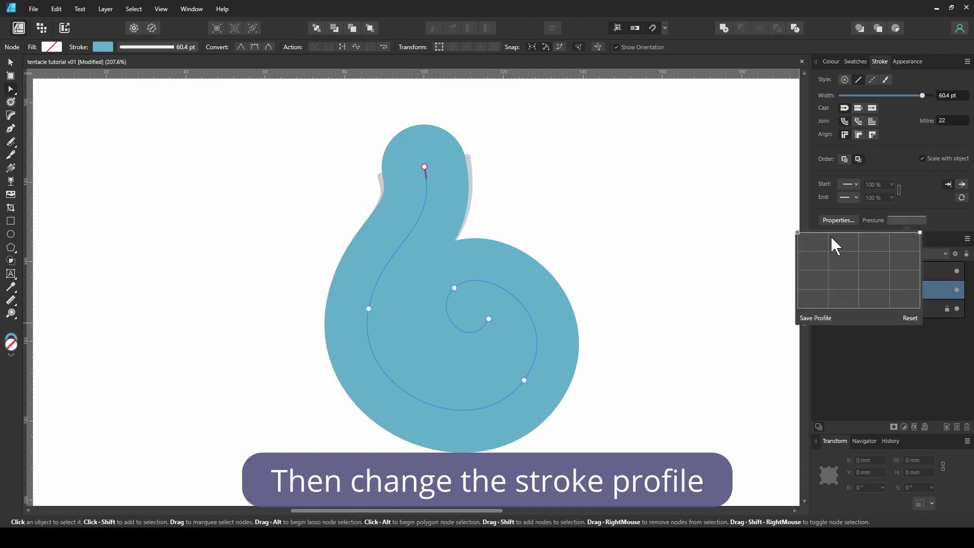
{"action": "left_click_drag", "start_coordinate": [796, 238], "coordinate": [778, 312]}
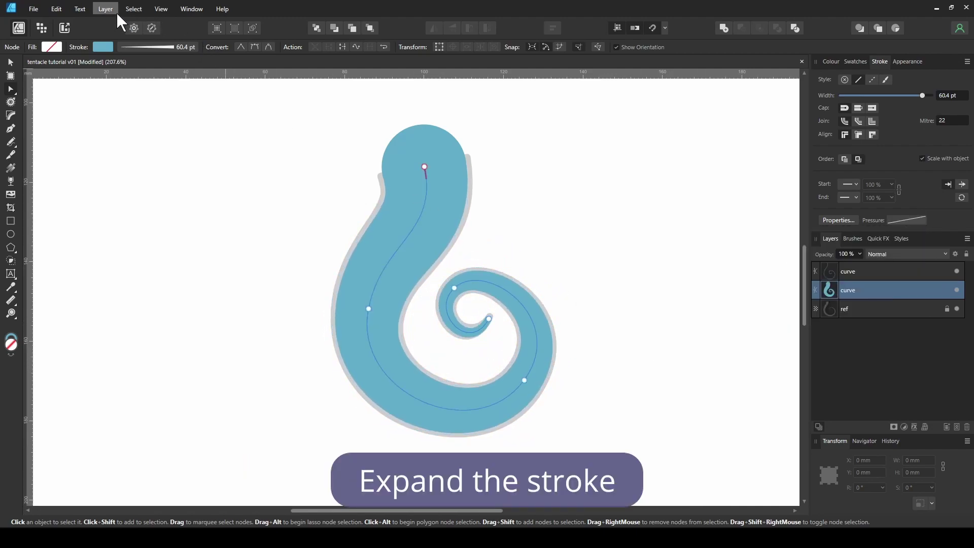
Expand the stroke into a shape and delete its top node to flatten the top edge.
{"action": "left_click", "coordinate": [100, 11]}
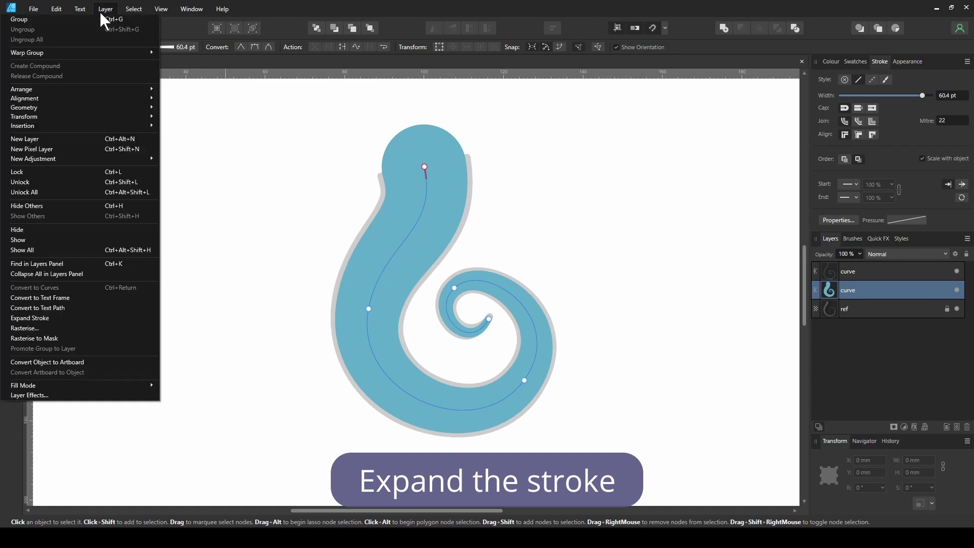
{"action": "left_click", "coordinate": [43, 317]}
{"action": "left_click", "coordinate": [415, 124]}
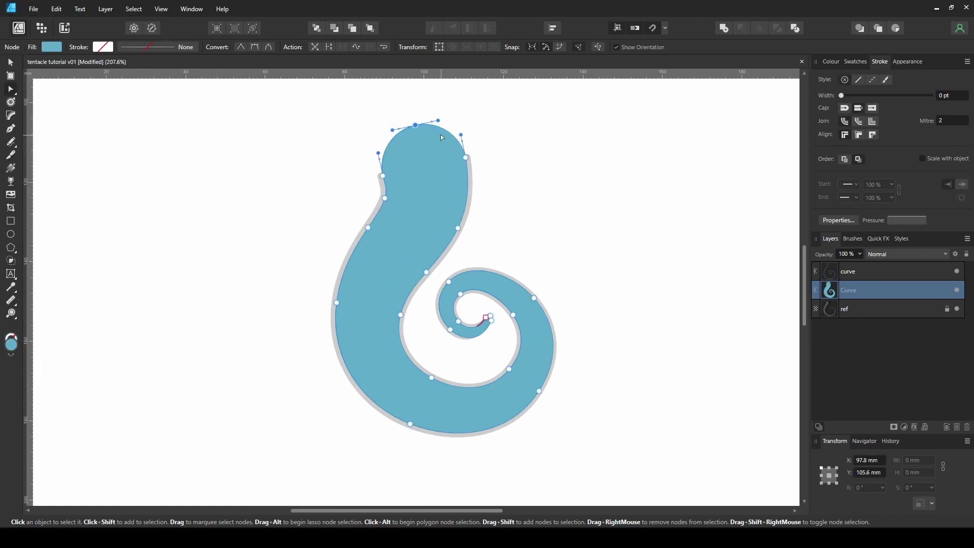
{"action": "key", "text": "Delete"}
{"action": "left_click", "coordinate": [435, 150], "text": "alt"}
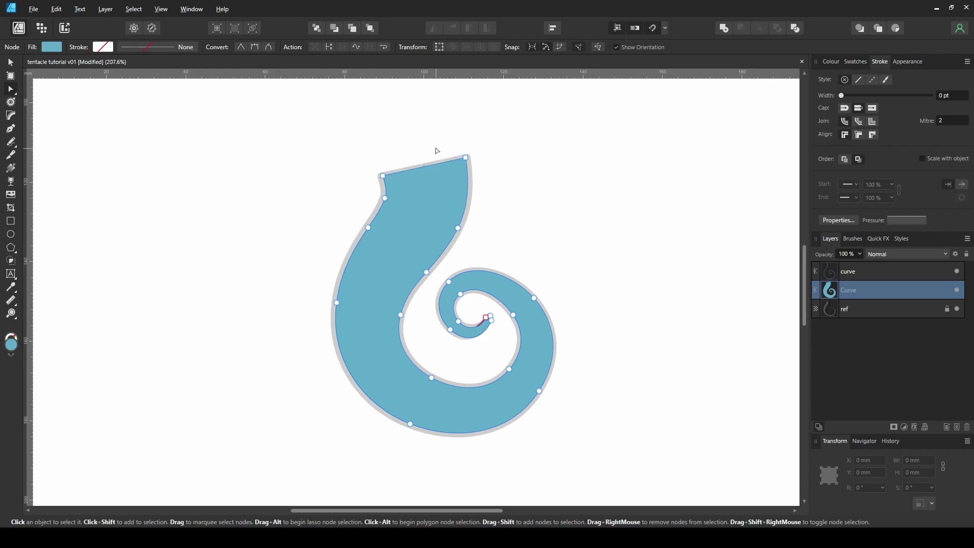
Give the tentacle shape a white fill and a 5 pt blue outline.
{"action": "left_click", "coordinate": [855, 61]}
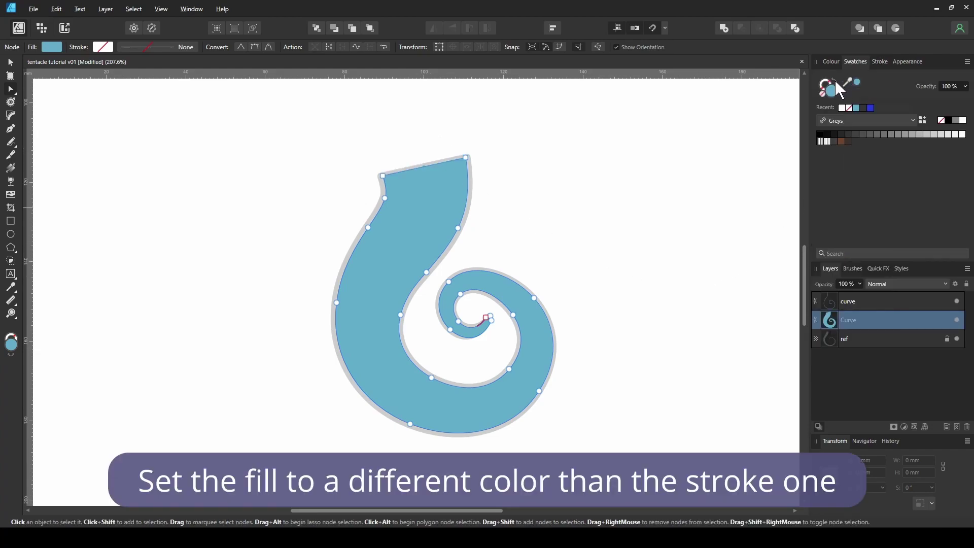
{"action": "left_click", "coordinate": [835, 79]}
{"action": "left_click", "coordinate": [961, 134]}
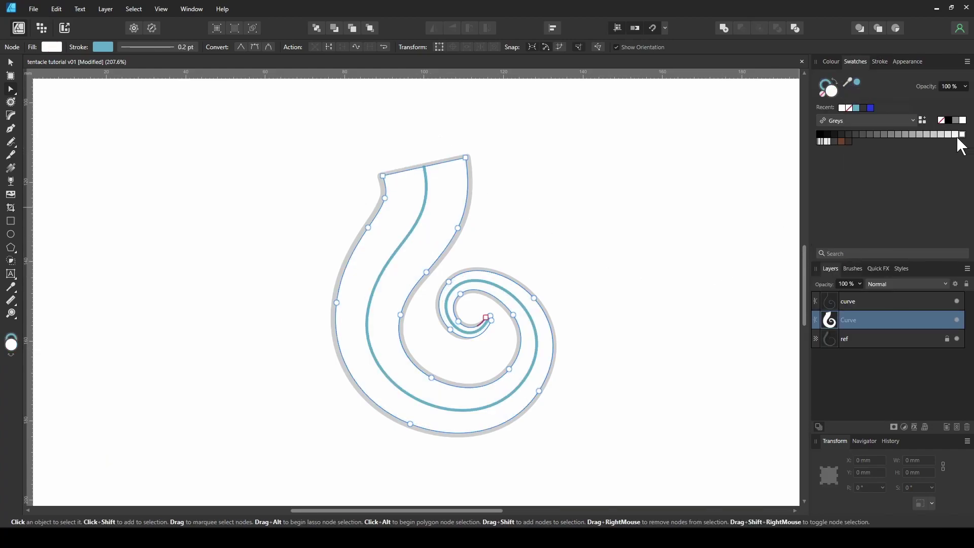
{"action": "left_click", "coordinate": [884, 61]}
{"action": "left_click", "coordinate": [947, 96]}
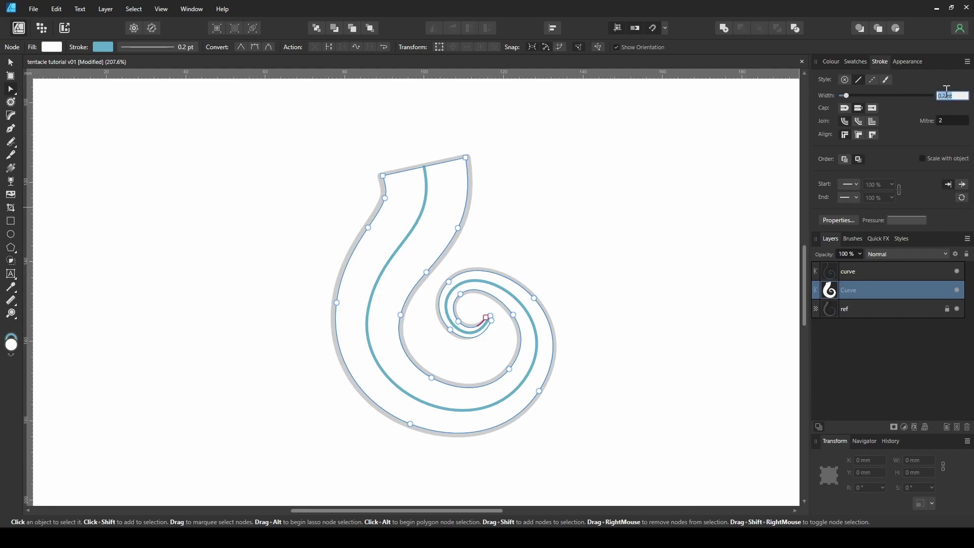
{"action": "type", "text": "5"}
{"action": "key", "text": "Return"}
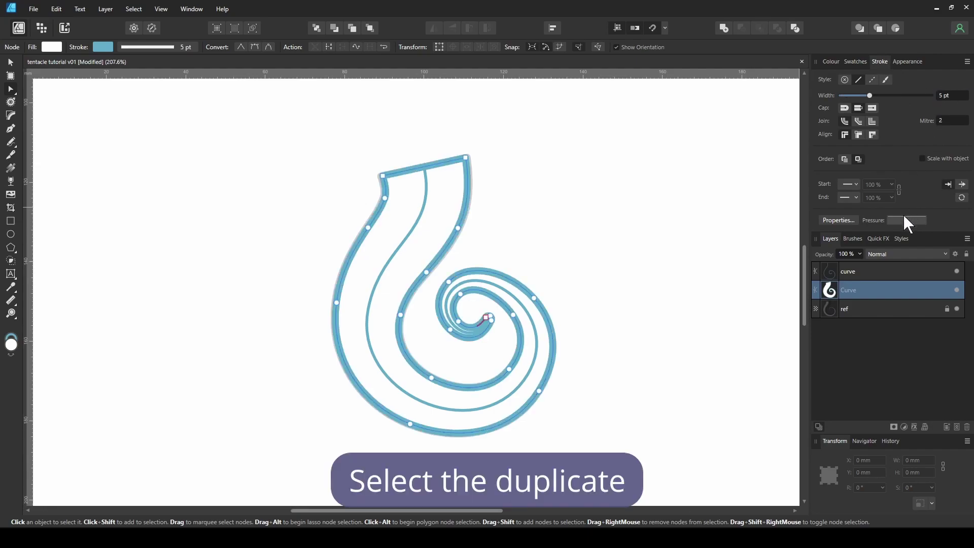
Extend the duplicate curve from its top end node outside the tentacle and close it.
{"action": "left_click", "coordinate": [883, 274]}
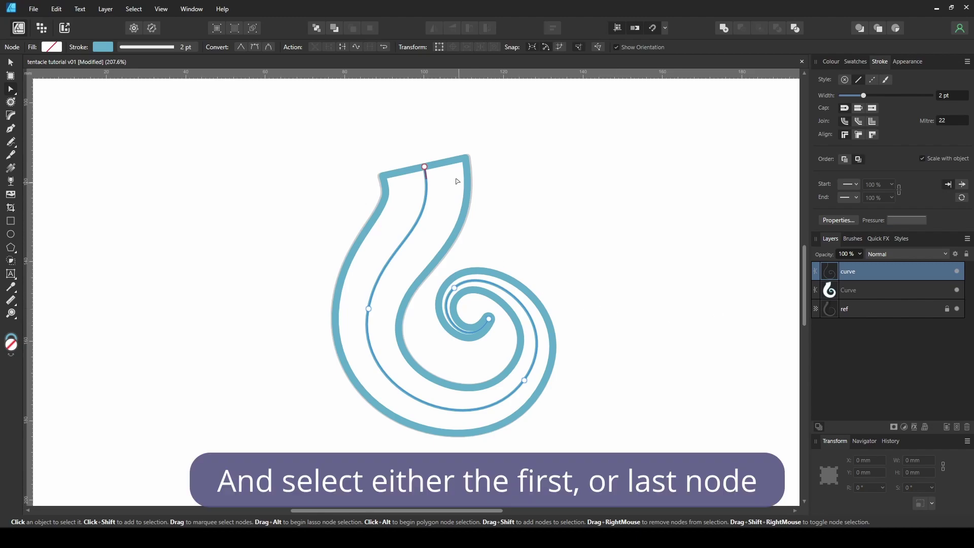
{"action": "left_click_drag", "start_coordinate": [439, 159], "coordinate": [412, 181]}
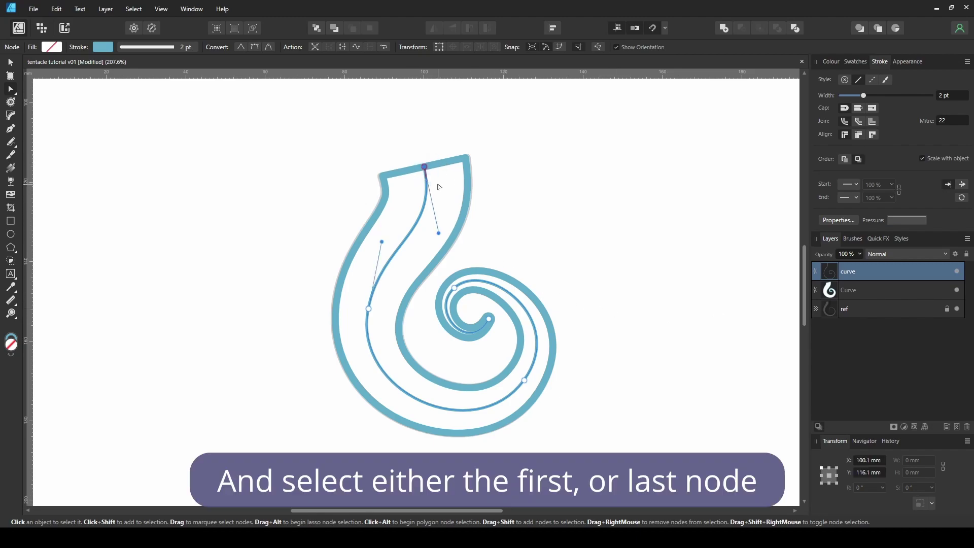
{"action": "key", "text": "p"}
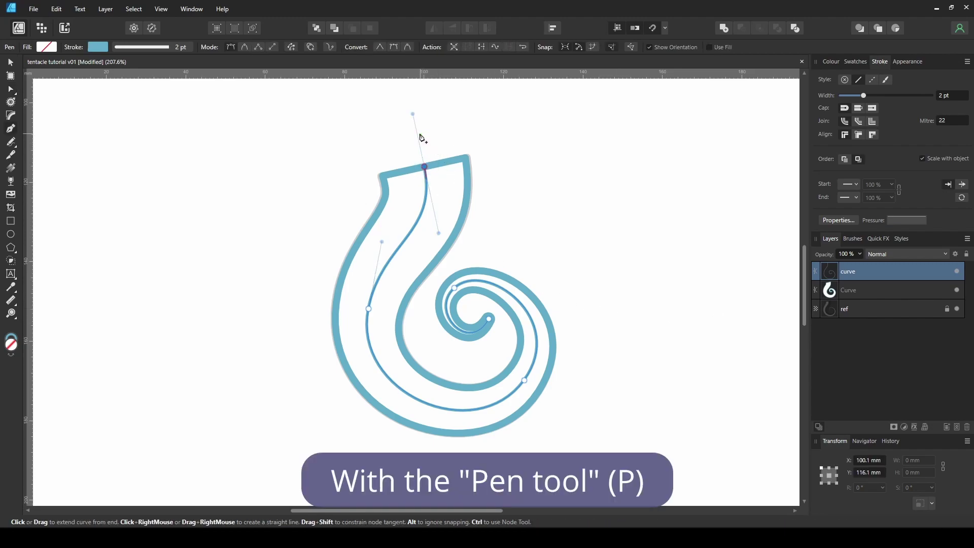
{"action": "left_click", "coordinate": [477, 237]}
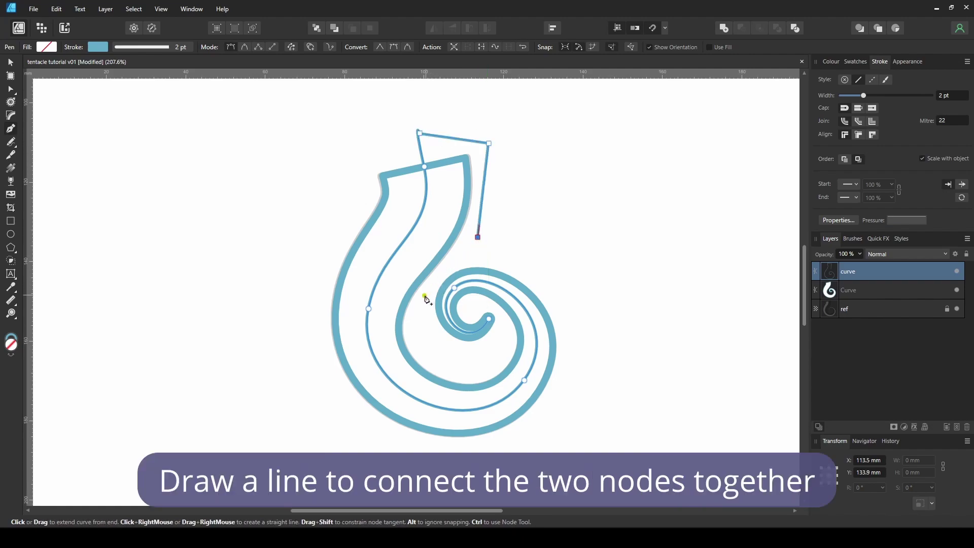
{"action": "left_click", "coordinate": [424, 295]}
{"action": "left_click", "coordinate": [444, 351]}
{"action": "left_click", "coordinate": [508, 351]}
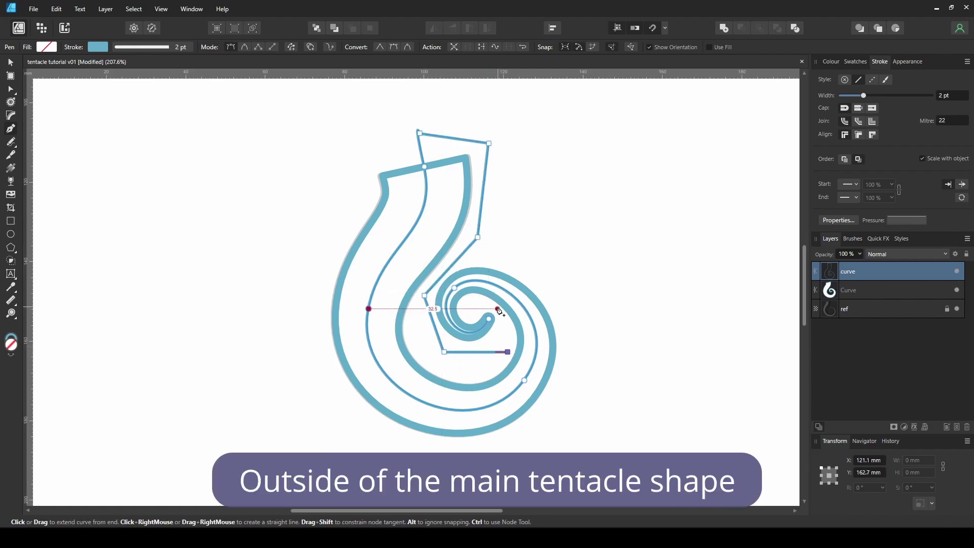
{"action": "left_click", "coordinate": [498, 309]}
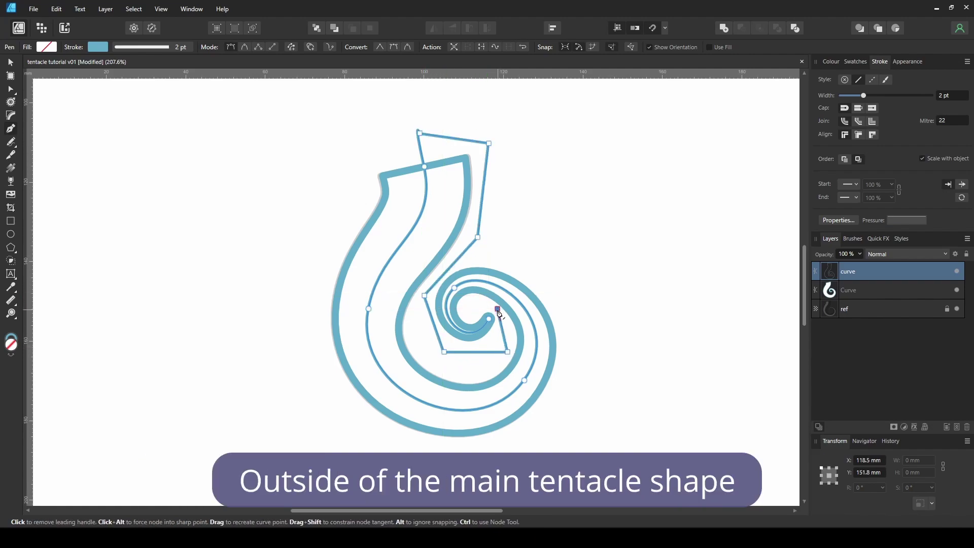
{"action": "left_click", "coordinate": [482, 47]}
{"action": "key", "text": "a"}
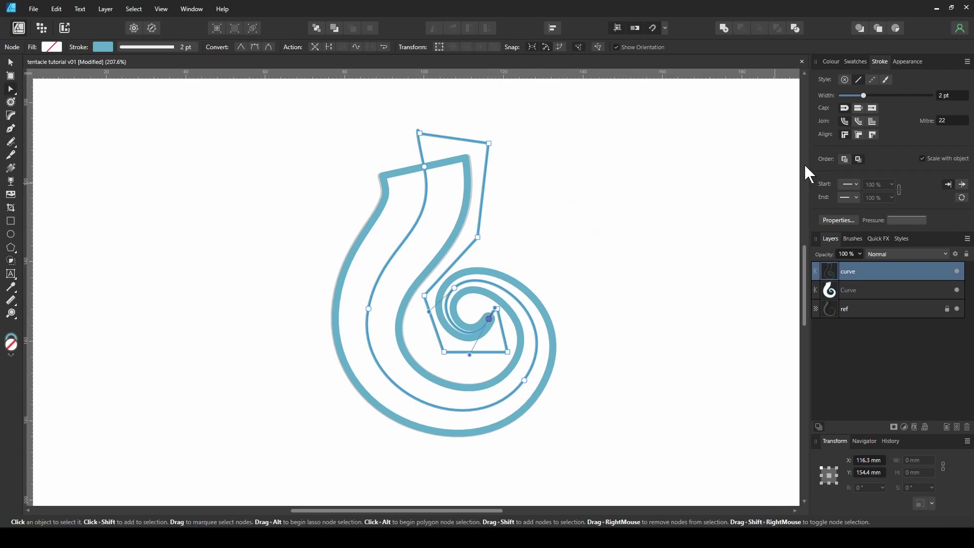
Fill the closed shape blue with no stroke and clip it inside the tentacle.
{"action": "left_click", "coordinate": [857, 62]}
{"action": "left_click", "coordinate": [835, 79]}
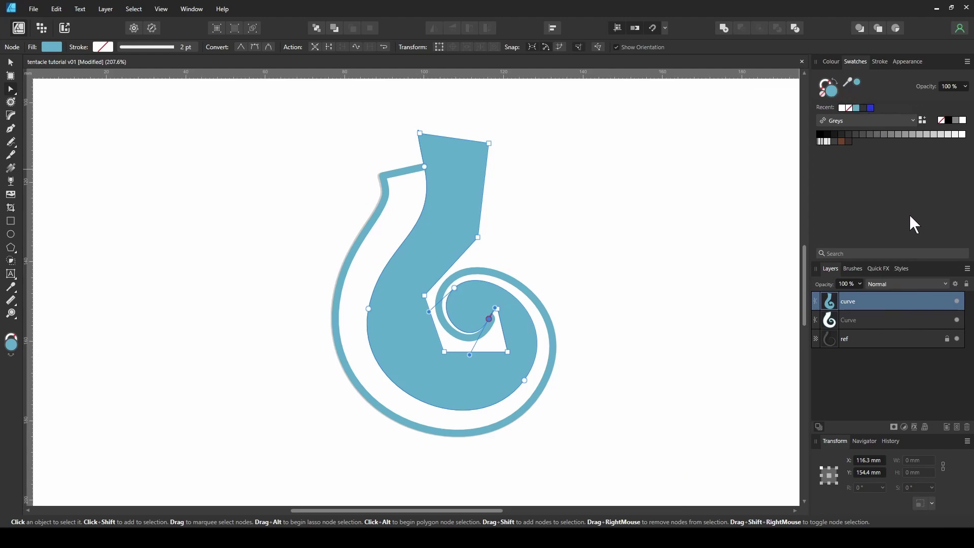
{"action": "left_click_drag", "start_coordinate": [863, 302], "coordinate": [865, 322]}
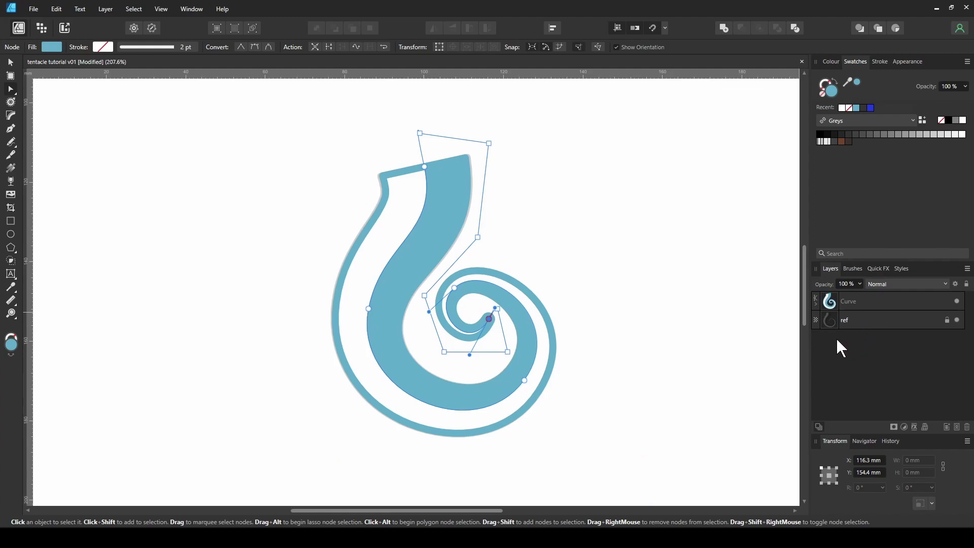
{"action": "left_click", "coordinate": [709, 353]}
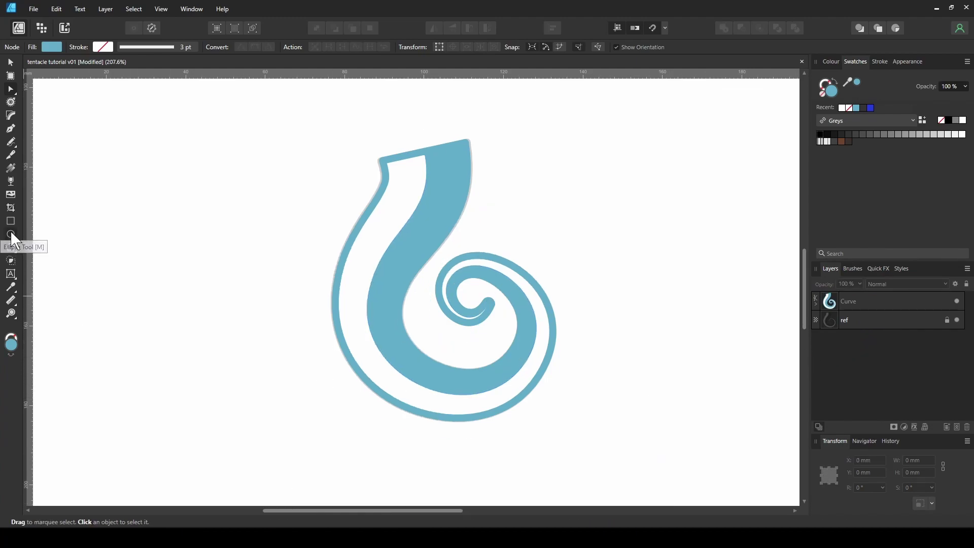
Draw a 6.5 mm circle left of the tentacle as a blue ring.
{"action": "key", "text": "m"}
{"action": "left_click_drag", "start_coordinate": [150, 229], "coordinate": [166, 259]}
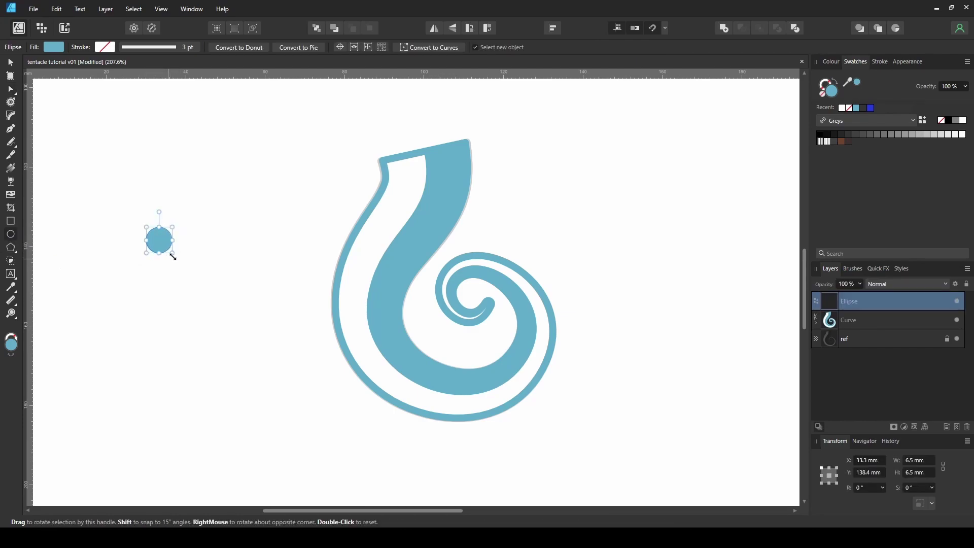
{"action": "left_click", "coordinate": [835, 80]}
Duplicate the ring, shrink the copy to 2.5 mm with a 3 pt stroke, and nest it inside.
{"action": "left_click", "coordinate": [880, 61]}
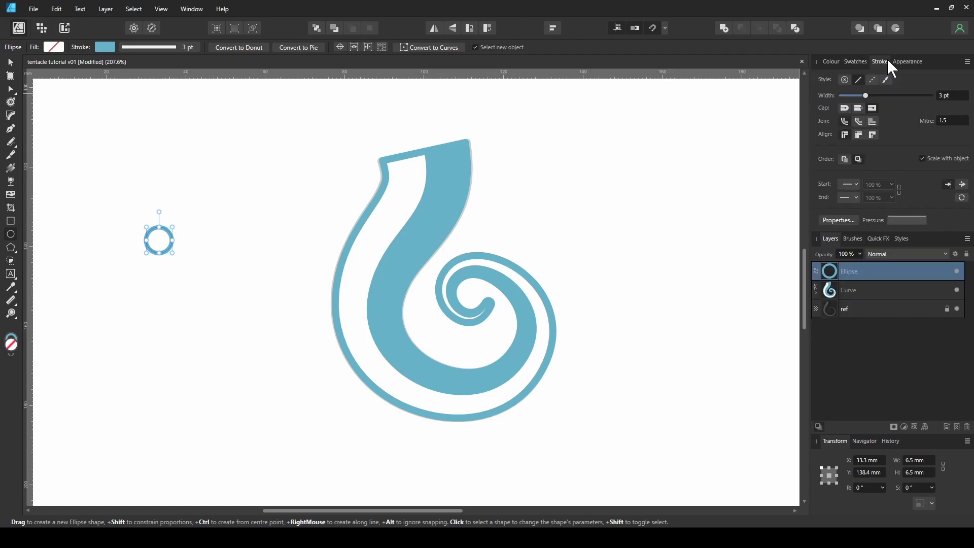
{"action": "key", "text": "ctrl+j"}
{"action": "left_click_drag", "start_coordinate": [172, 252], "coordinate": [167, 245]}
{"action": "left_click", "coordinate": [948, 96]}
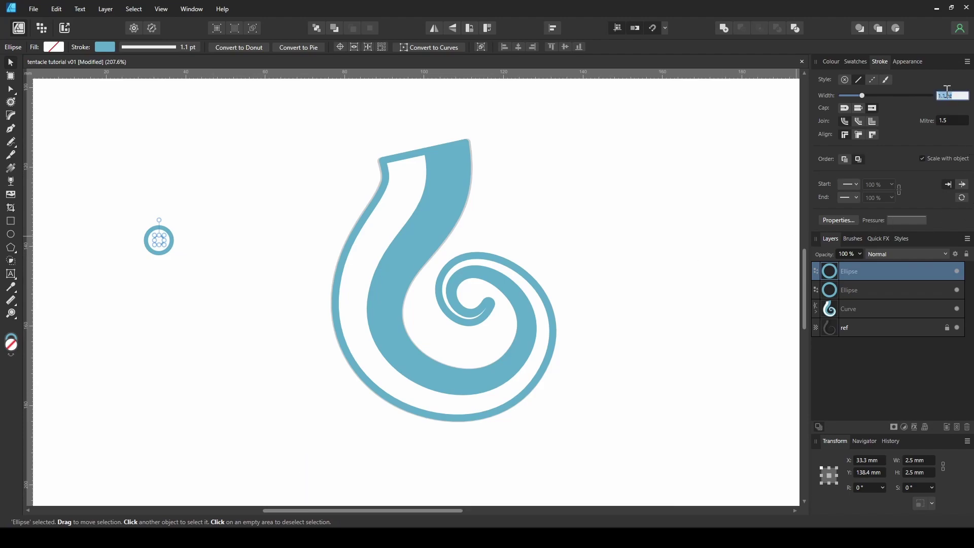
{"action": "type", "text": "3"}
{"action": "key", "text": "Return"}
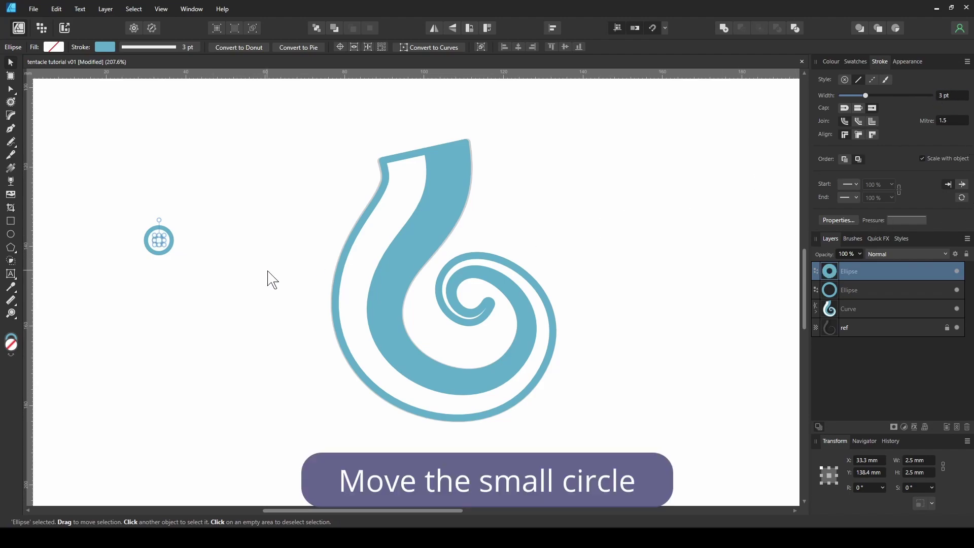
{"action": "key", "text": "ctrl+alt+g"}
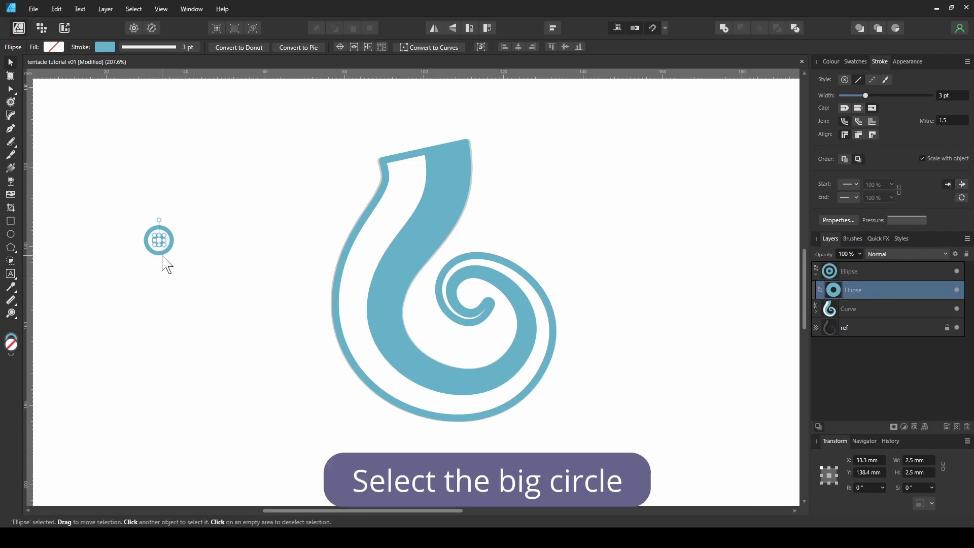
Turn the outer ring into a symbol from the Symbols panel.
{"action": "left_click", "coordinate": [162, 253]}
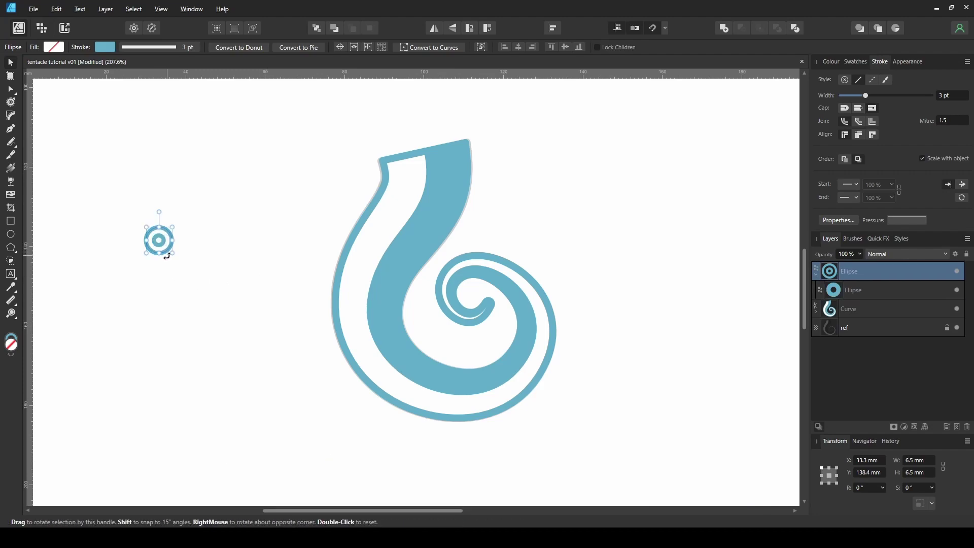
{"action": "left_click", "coordinate": [191, 8]}
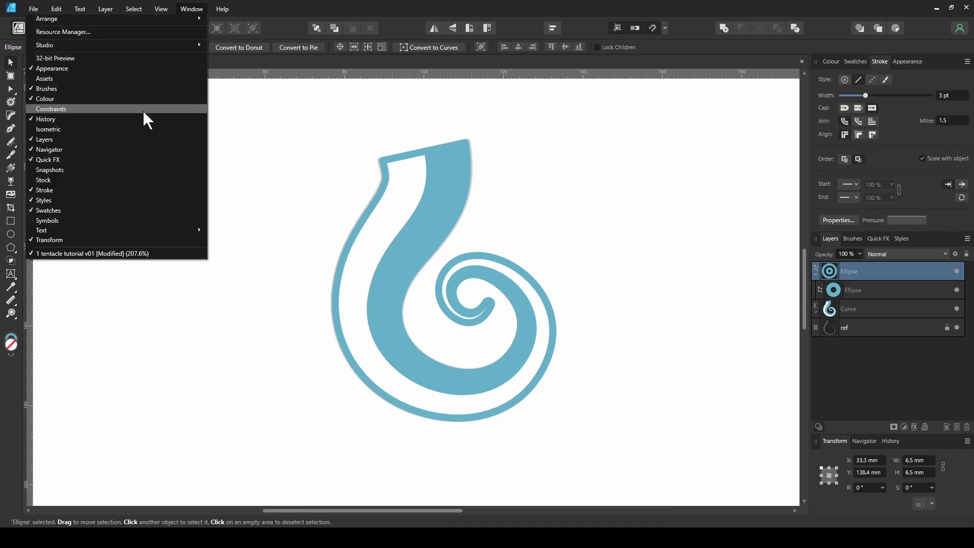
{"action": "left_click", "coordinate": [105, 221]}
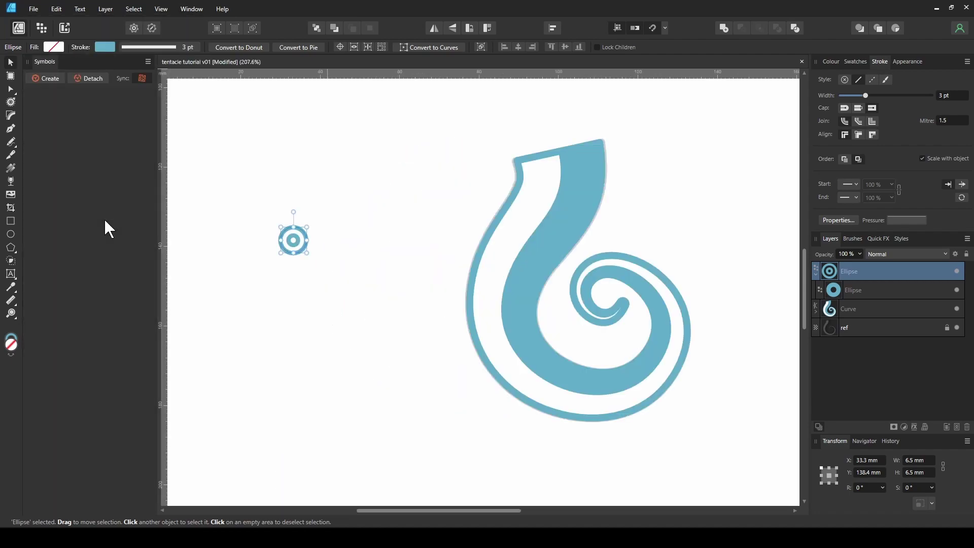
{"action": "left_click", "coordinate": [53, 80]}
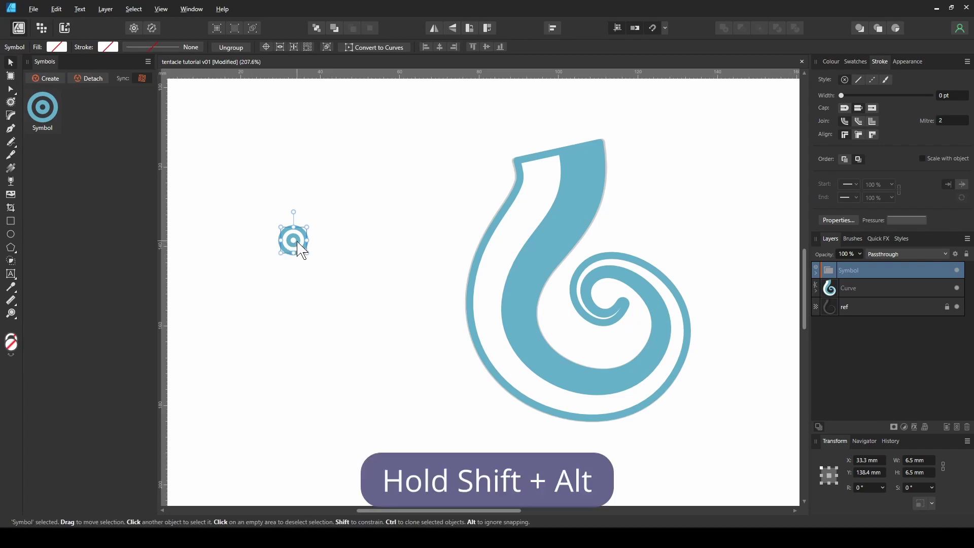
Place a copy below scaled to 90% width, then repeat to build a shrinking column.
{"action": "left_click_drag", "start_coordinate": [297, 243], "coordinate": [296, 282]}
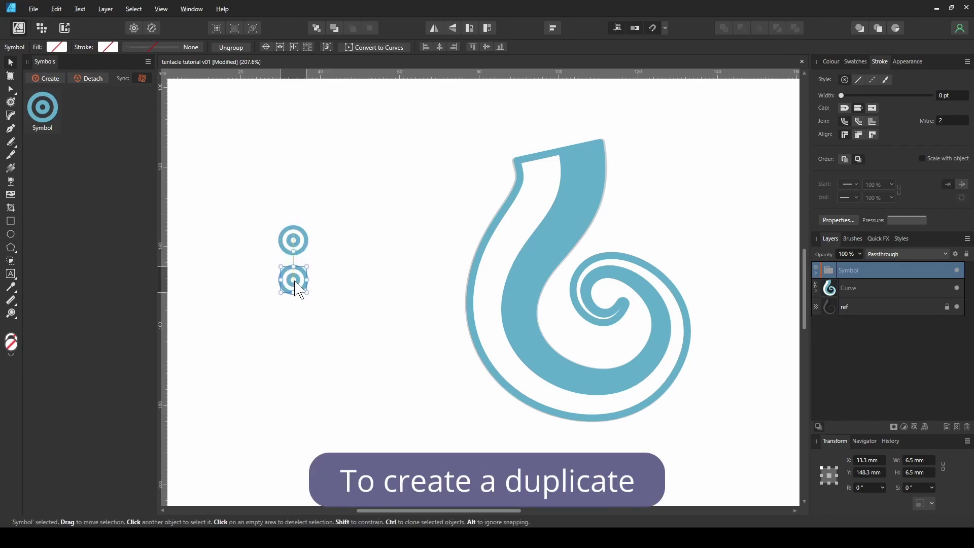
{"action": "left_click", "coordinate": [942, 467]}
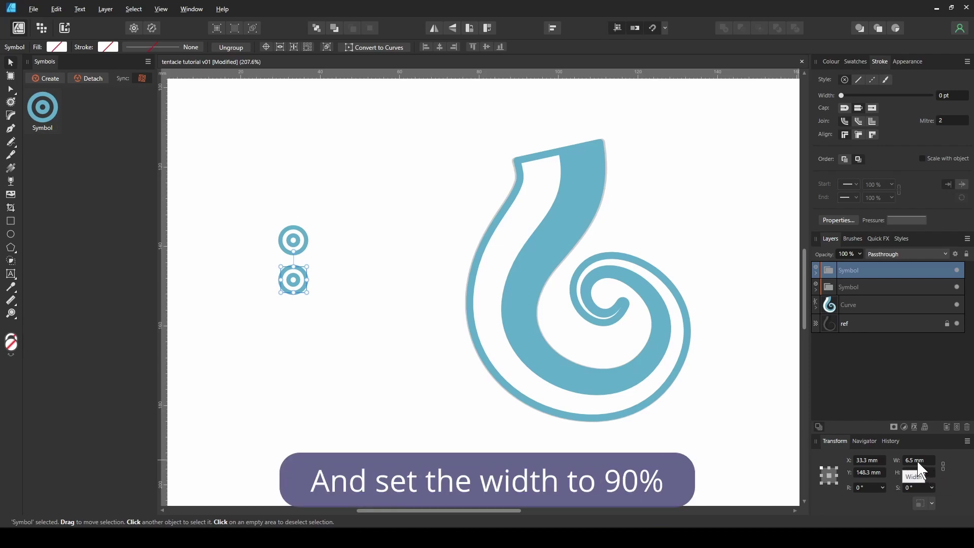
{"action": "type", "text": "90"}
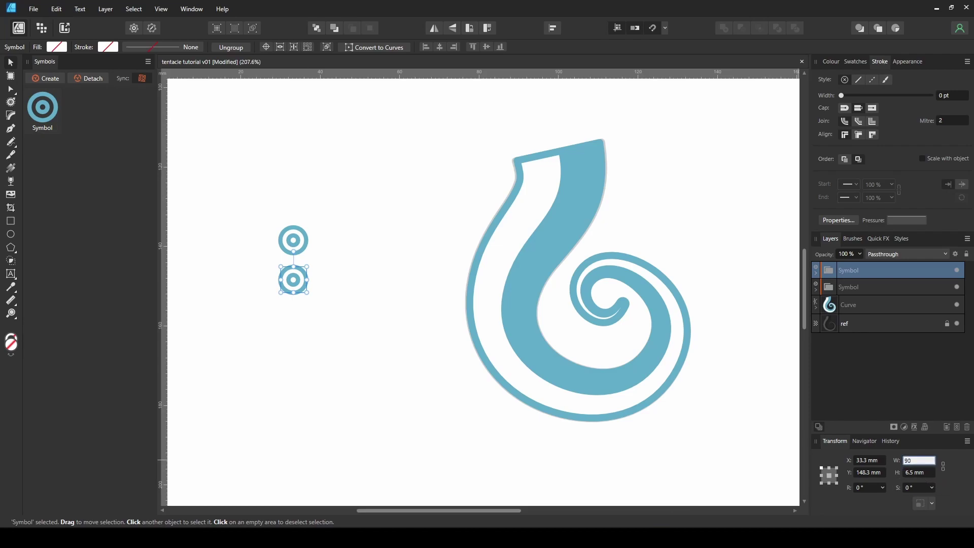
{"action": "type", "text": "%"}
{"action": "key", "text": "Return"}
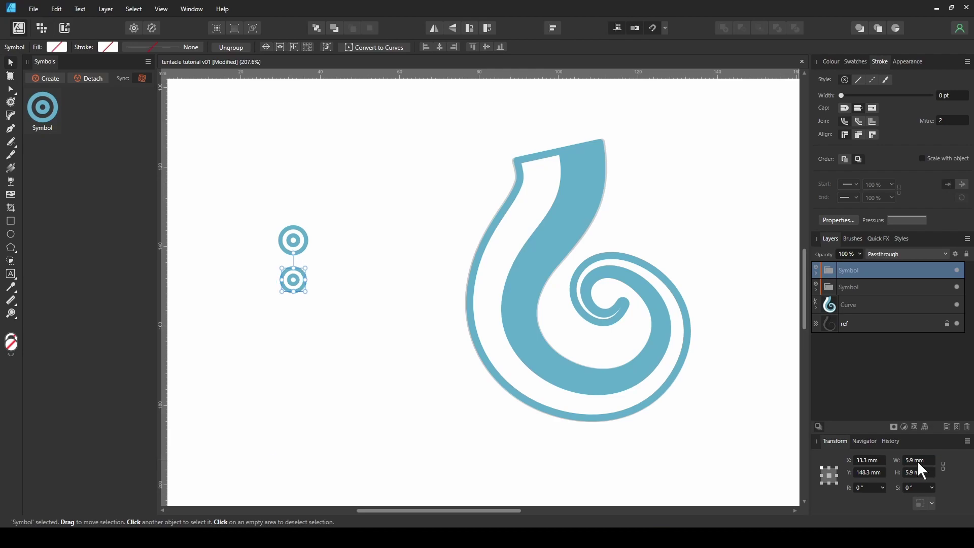
{"action": "key", "text": "ctrl+j"}
{"action": "key", "text": "ctrl+j"}
{"action": "key", "text": "ctrl+j"}
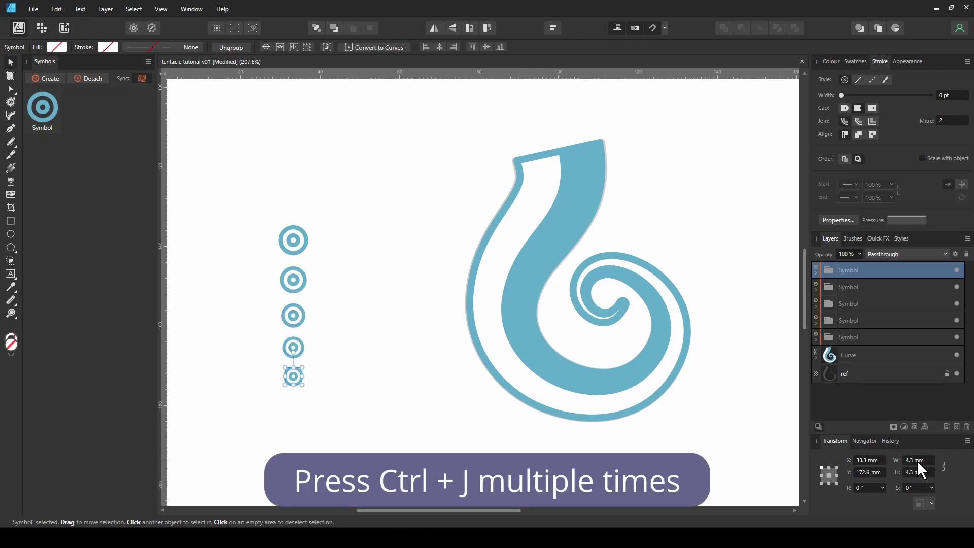
{"action": "key", "text": "ctrl+j"}
{"action": "key", "text": "ctrl+j"}
{"action": "key", "text": "ctrl+j"}
{"action": "key", "text": "ctrl+j"}
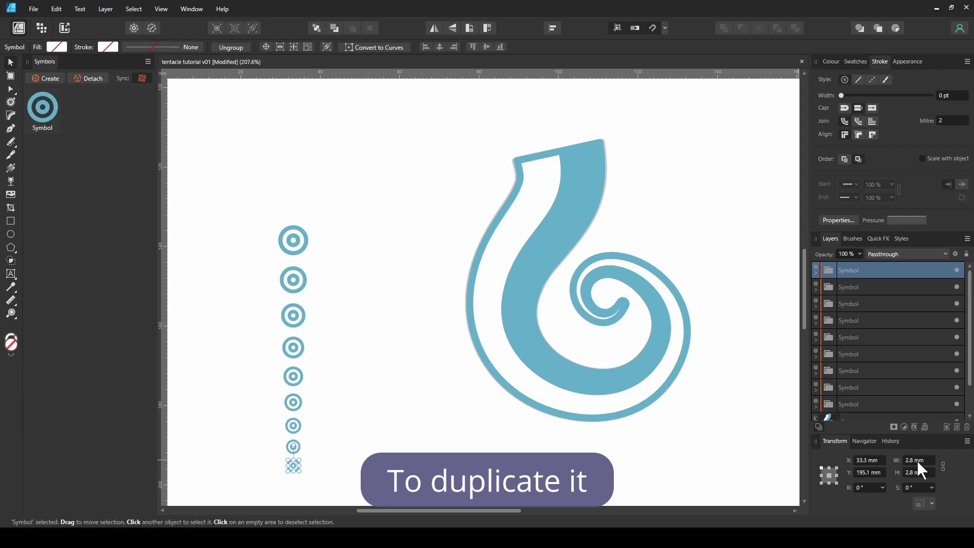
{"action": "key", "text": "ctrl+j"}
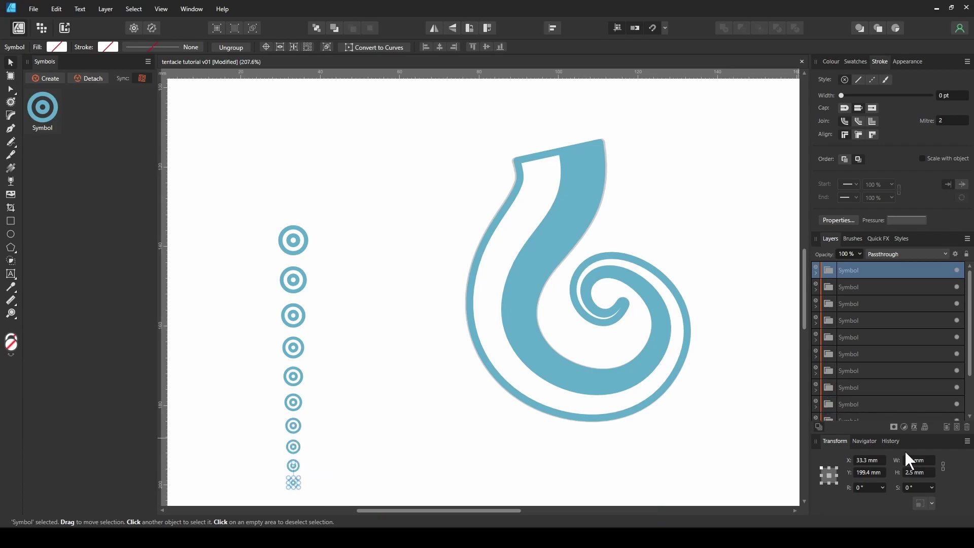
{"action": "scroll", "coordinate": [908, 360], "scroll_direction": "down", "scroll_amount": 3}
Duplicate the tentacle layer and rename the copy 'path'.
{"action": "left_click", "coordinate": [872, 390]}
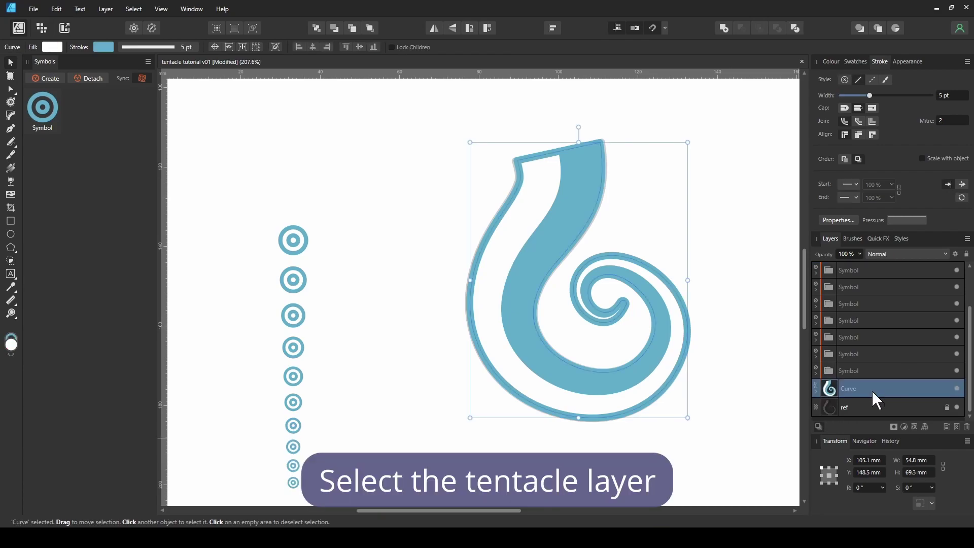
{"action": "key", "text": "ctrl+j"}
{"action": "double_click", "coordinate": [855, 388]}
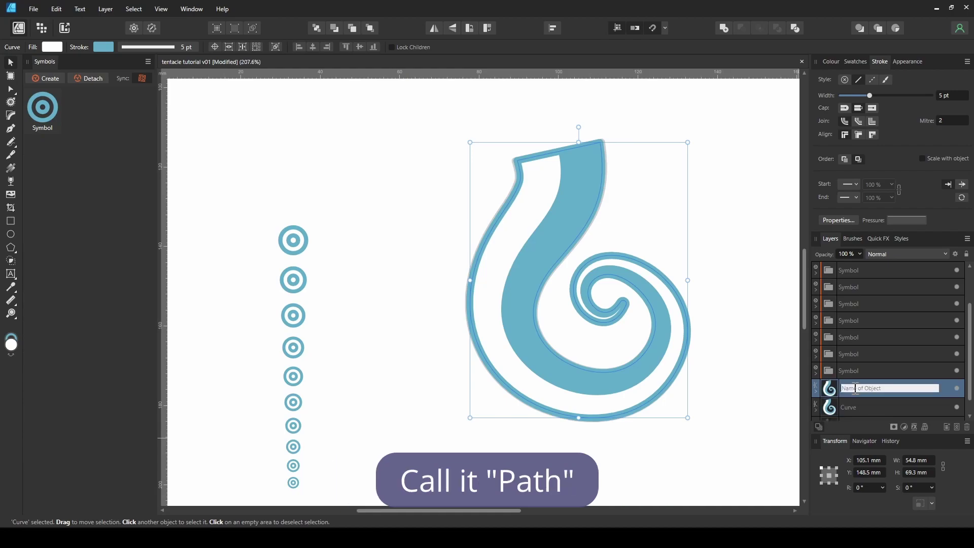
{"action": "type", "text": "path"}
{"action": "key", "text": "Return"}
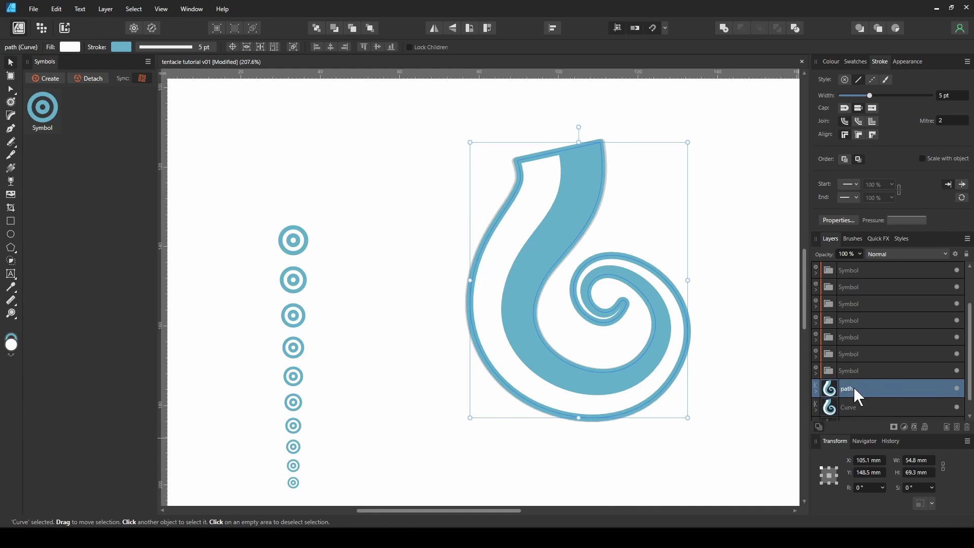
Delete the inner blue curve nested inside 'path'.
{"action": "left_click", "coordinate": [815, 392]}
{"action": "left_click", "coordinate": [862, 409]}
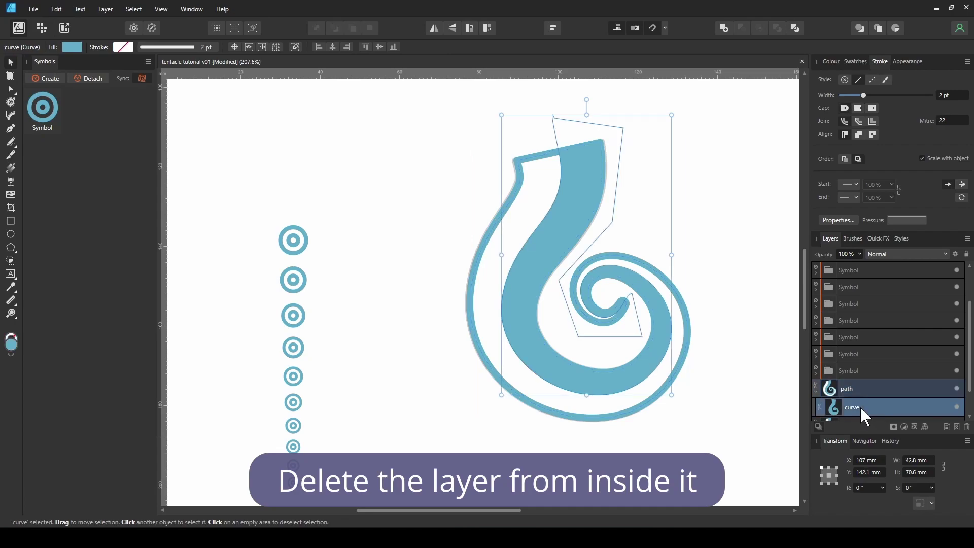
{"action": "key", "text": "Delete"}
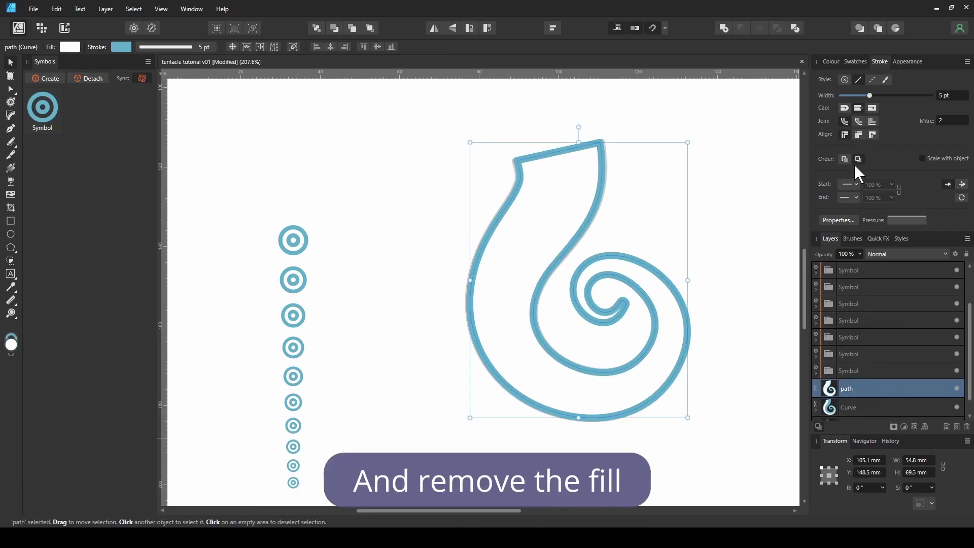
Set path's fill to None and delete its inner-side and spiral-tip nodes, leaving an open curve.
{"action": "left_click", "coordinate": [854, 61]}
{"action": "left_click", "coordinate": [820, 92]}
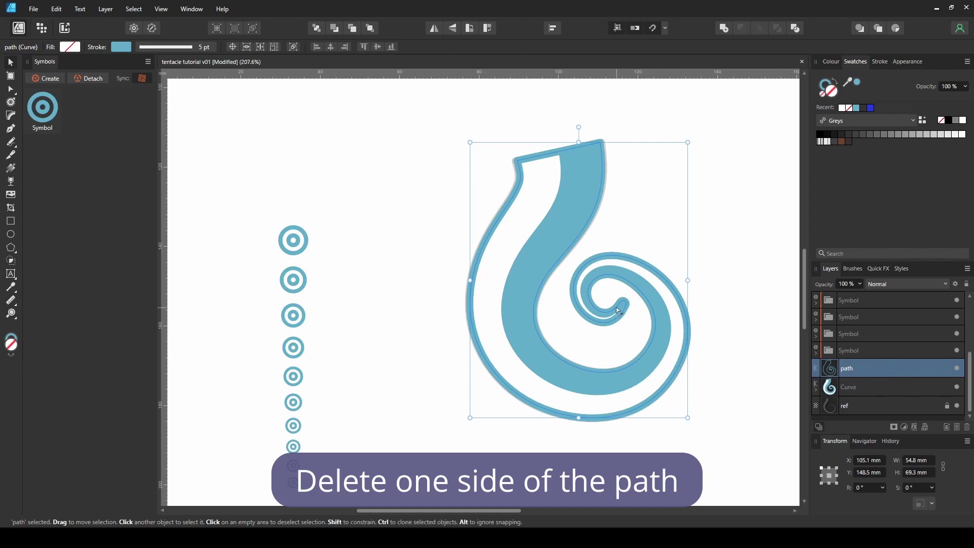
{"action": "key", "text": "a"}
{"action": "left_click_drag", "start_coordinate": [640, 116], "coordinate": [545, 276]}
{"action": "key", "text": "Delete"}
{"action": "left_click_drag", "start_coordinate": [679, 324], "coordinate": [630, 366]}
{"action": "key", "text": "Delete"}
{"action": "left_click_drag", "start_coordinate": [606, 292], "coordinate": [634, 309]}
{"action": "key", "text": "Delete"}
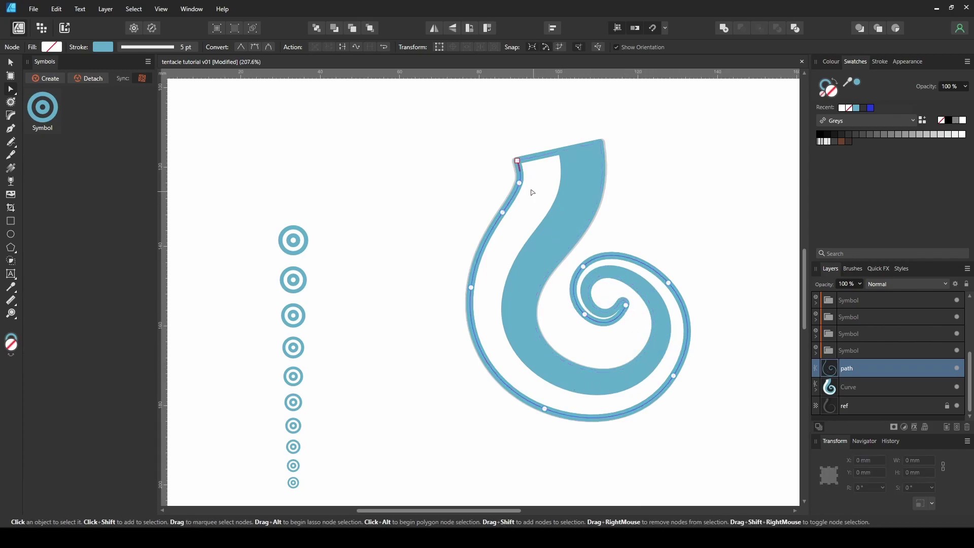
Convert 'path' into a text path.
{"action": "key", "text": "v"}
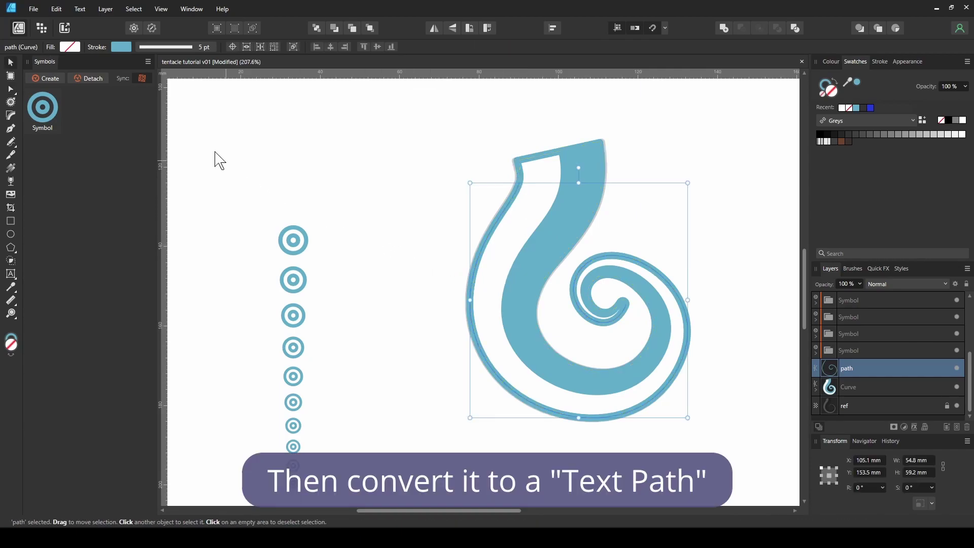
{"action": "left_click", "coordinate": [106, 9]}
{"action": "left_click", "coordinate": [81, 307]}
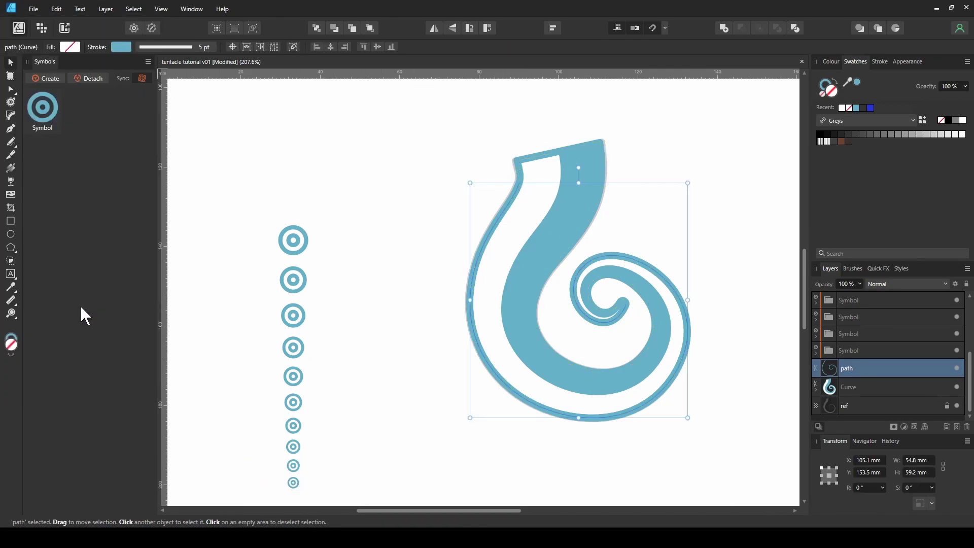
{"action": "key", "text": "Escape"}
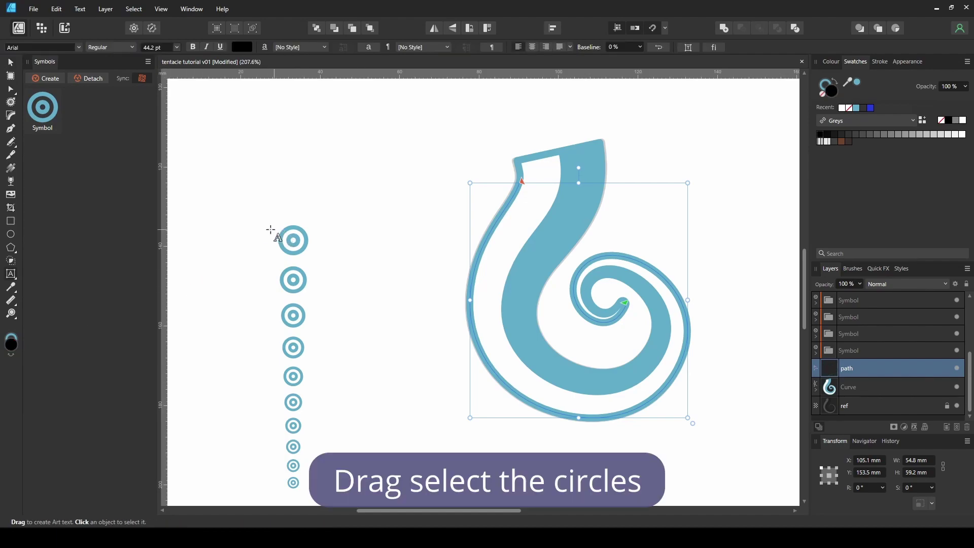
Paste the ten rings as artistic text along the path.
{"action": "left_click_drag", "start_coordinate": [247, 198], "coordinate": [361, 488]}
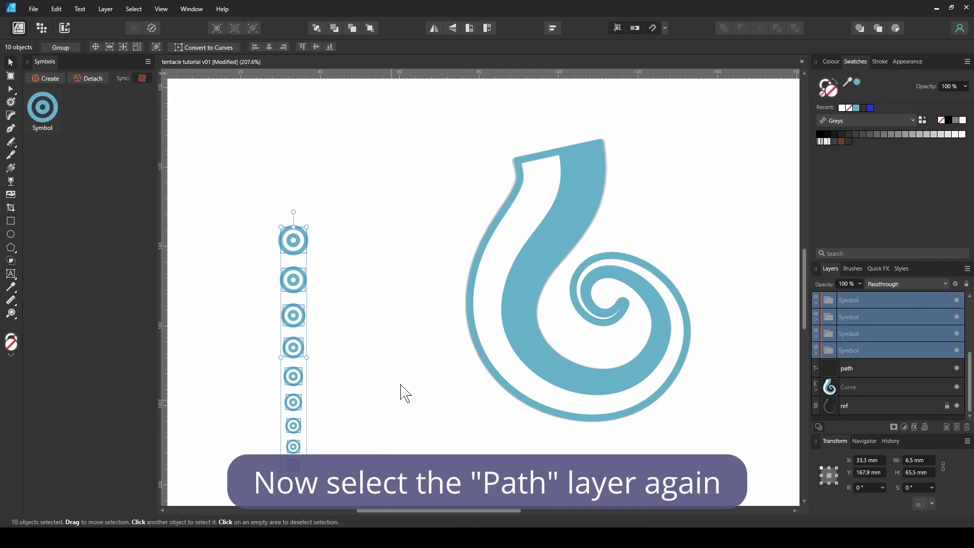
{"action": "left_click", "coordinate": [483, 266]}
{"action": "key", "text": "t"}
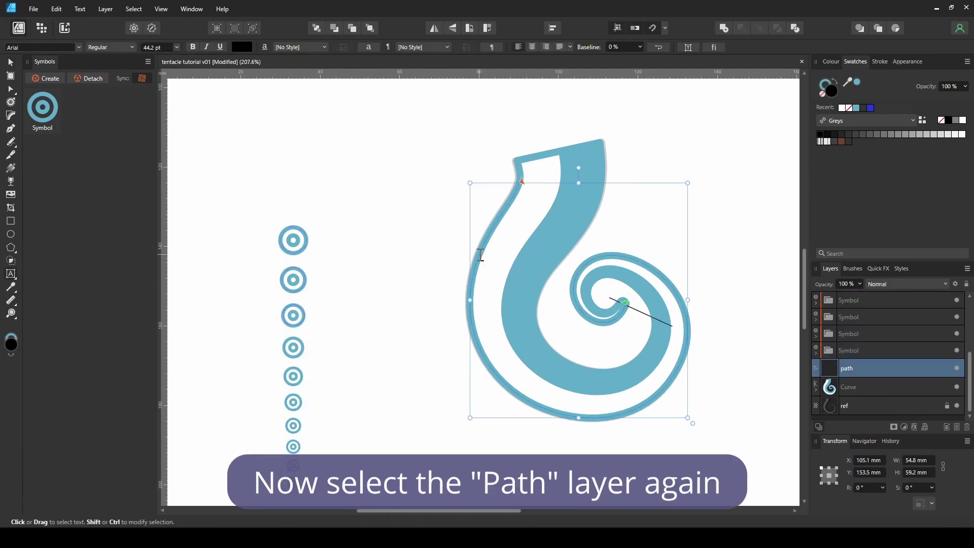
{"action": "left_click", "coordinate": [480, 254]}
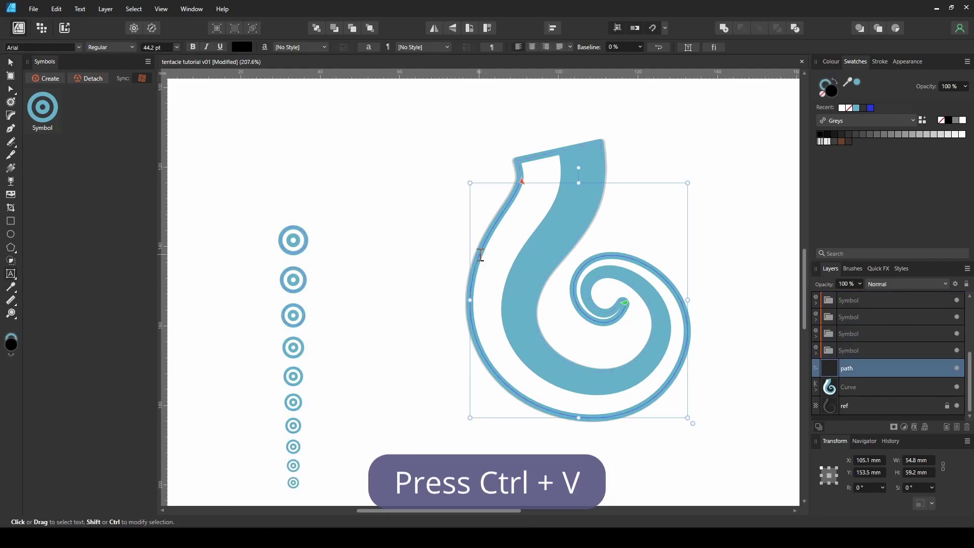
{"action": "key", "text": "ctrl+v"}
{"action": "key", "text": "Escape"}
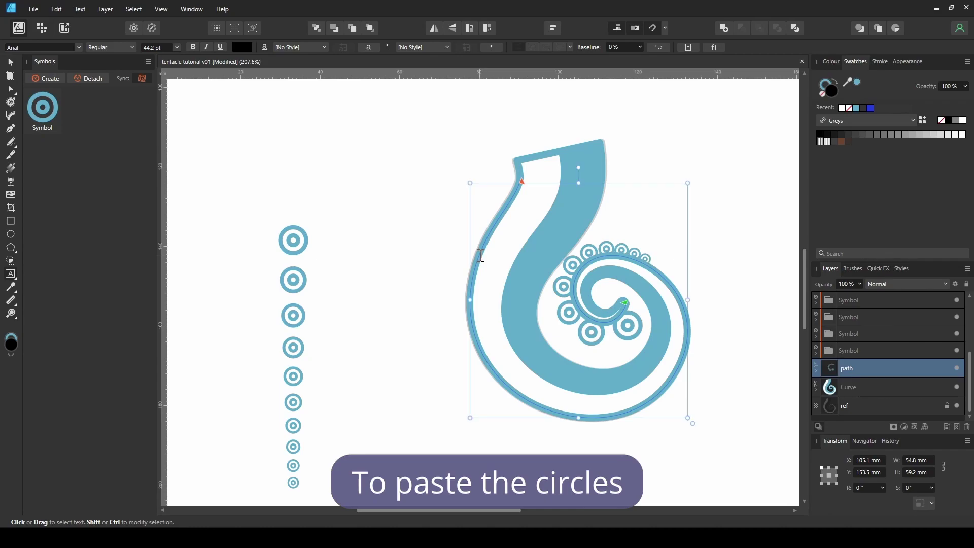
Reverse the path curve so the rings start from the tentacle's top end.
{"action": "left_click", "coordinate": [13, 92]}
{"action": "left_click", "coordinate": [11, 89]}
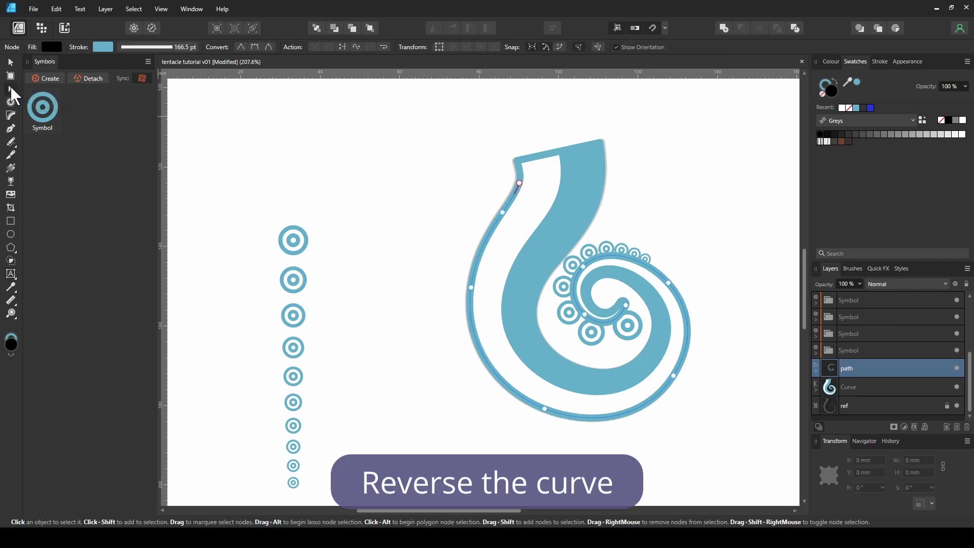
{"action": "left_click", "coordinate": [384, 47]}
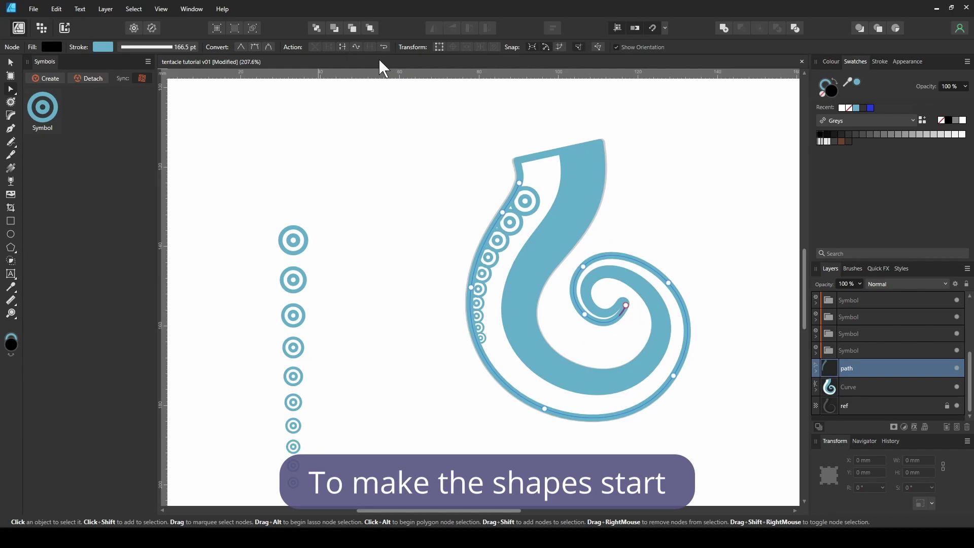
{"action": "left_click", "coordinate": [16, 273]}
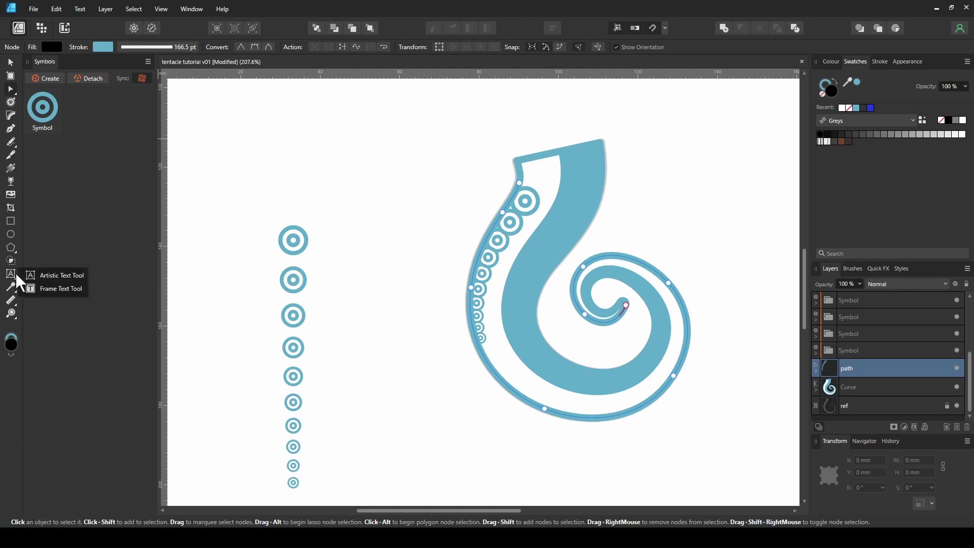
{"action": "left_click", "coordinate": [56, 275]}
Select all circles on the path and raise the character scaling to 250 %, then 350 %.
{"action": "left_click", "coordinate": [524, 198]}
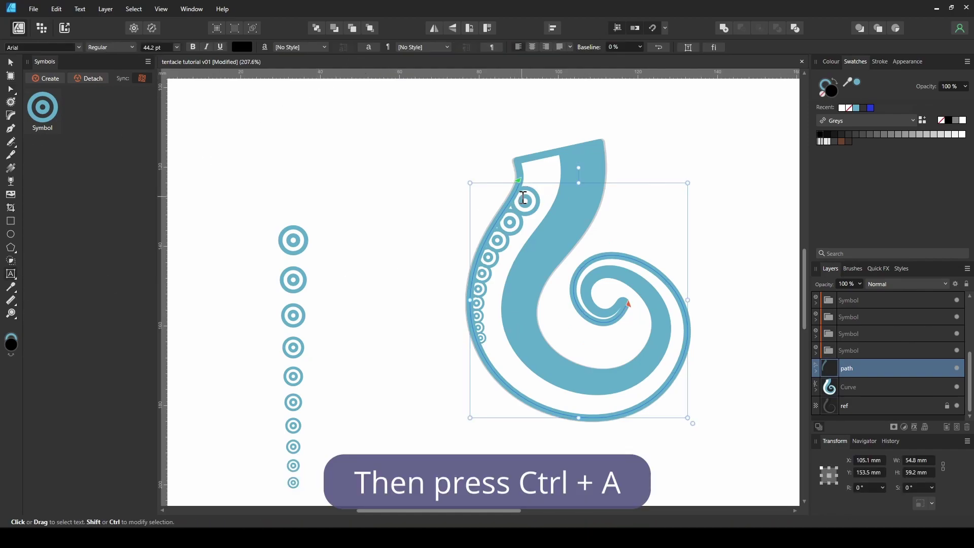
{"action": "key", "text": "ctrl+a"}
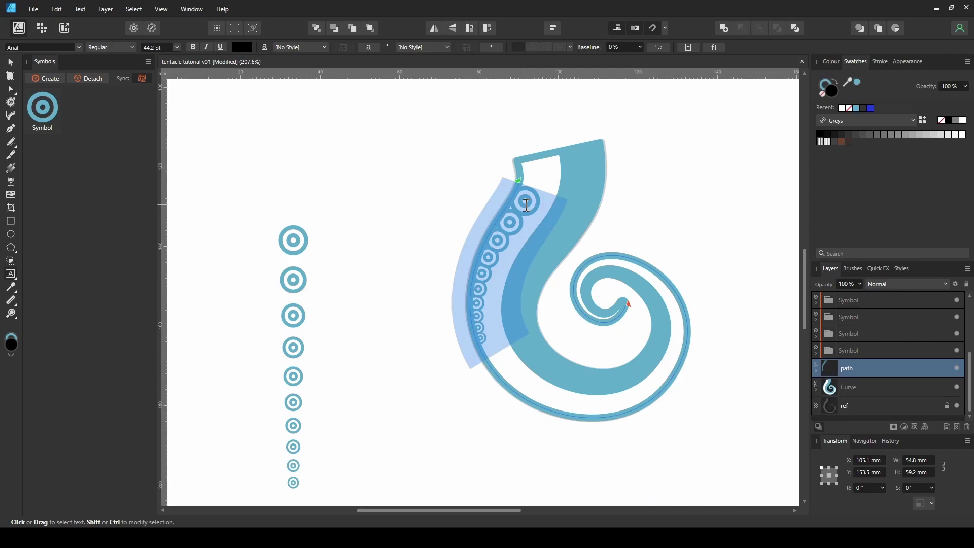
{"action": "key", "text": "ctrl+t"}
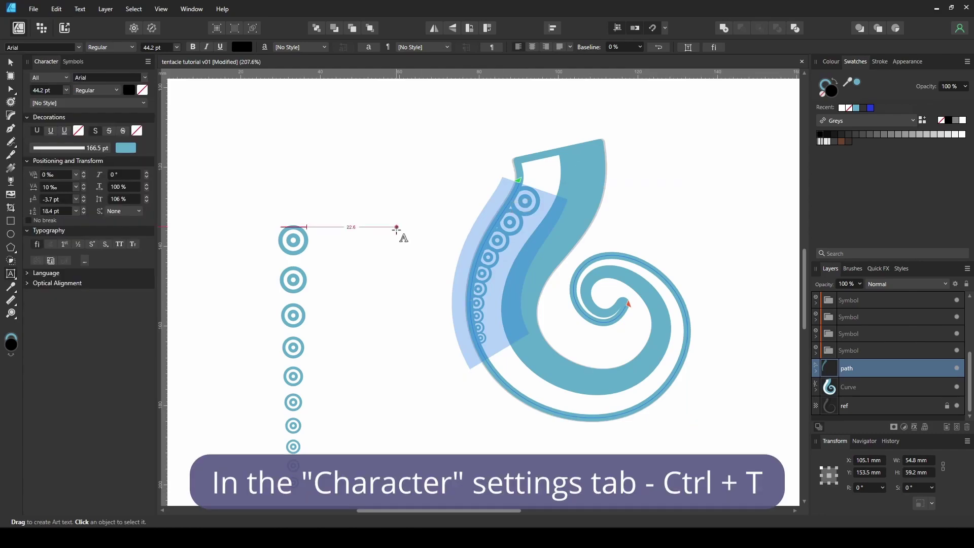
{"action": "left_click", "coordinate": [121, 187]}
{"action": "type", "text": "250"}
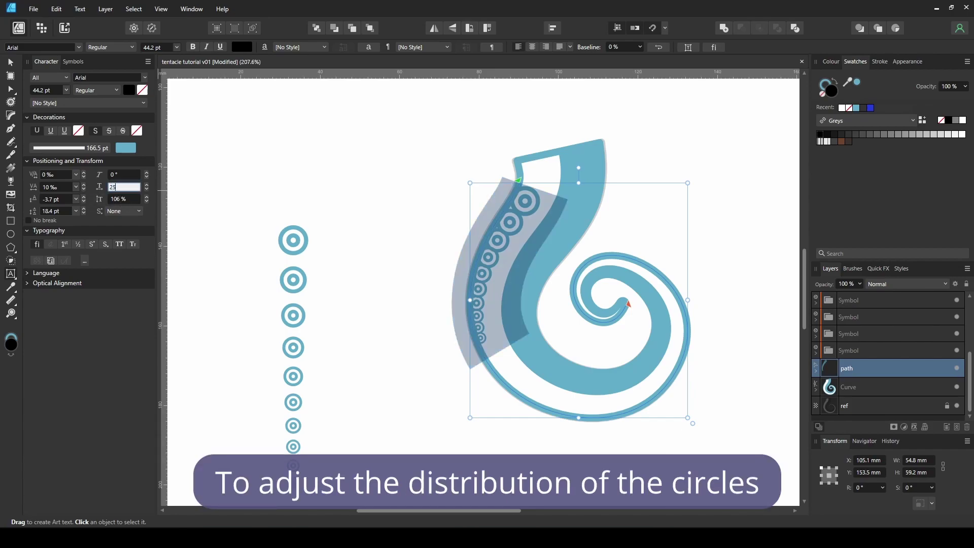
{"action": "key", "text": "Return"}
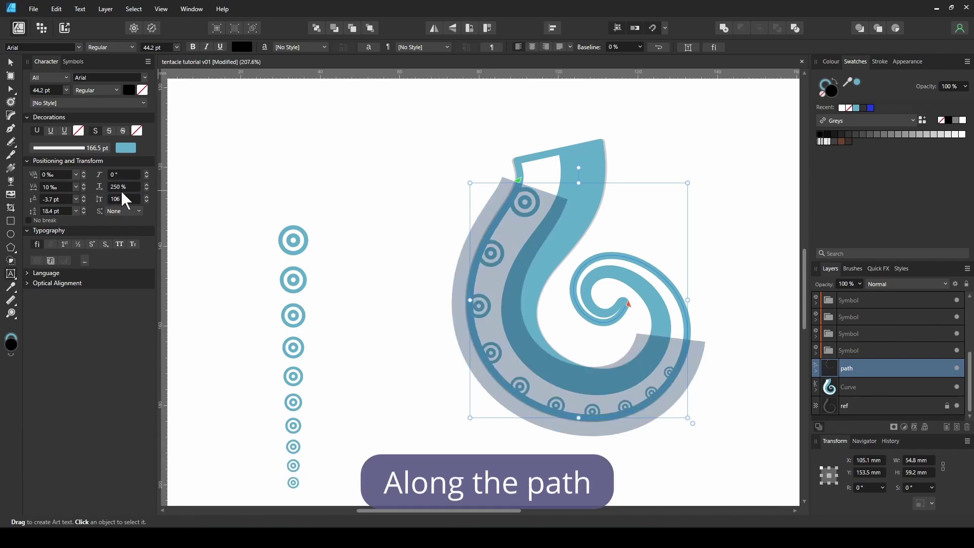
{"action": "type", "text": "350"}
{"action": "key", "text": "Return"}
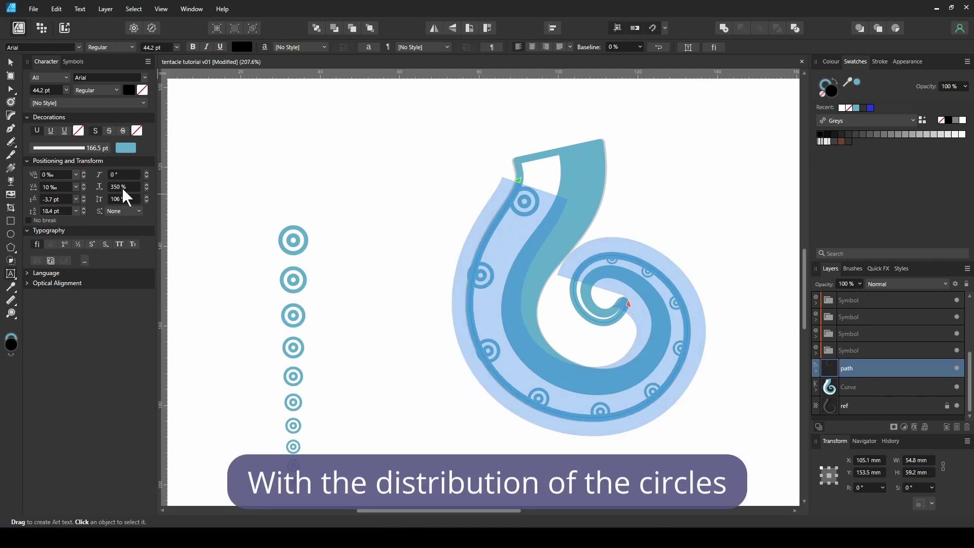
Convert the text path of circles to curves.
{"action": "left_click", "coordinate": [10, 62]}
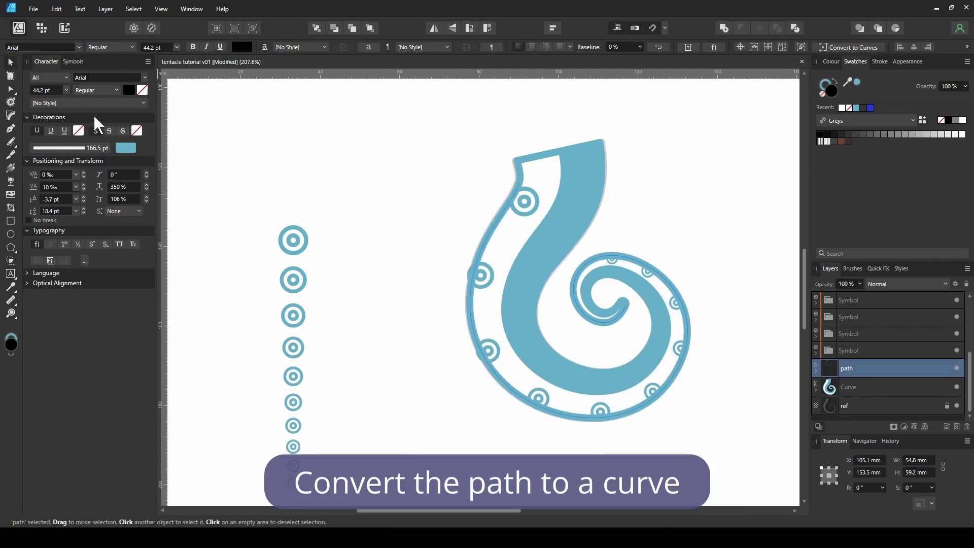
{"action": "left_click", "coordinate": [105, 9]}
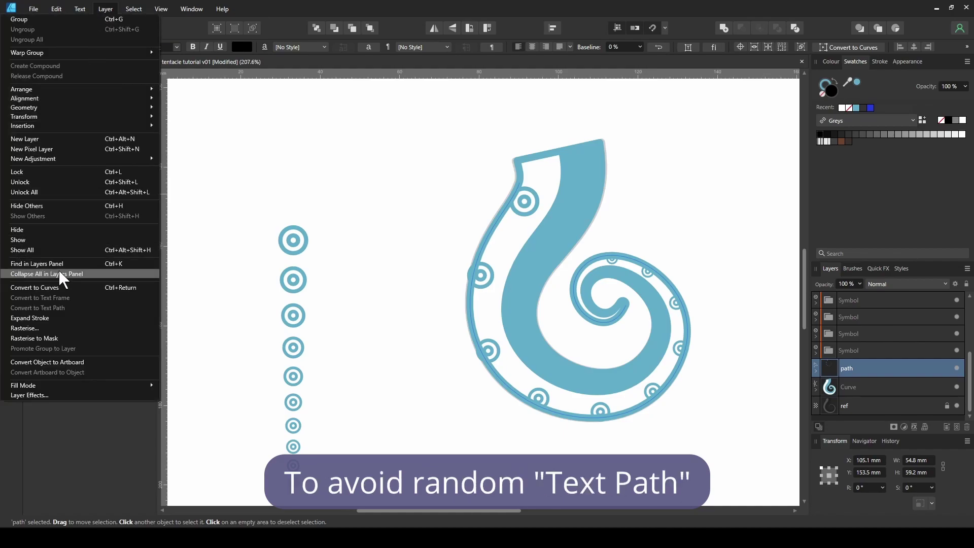
{"action": "left_click", "coordinate": [56, 285]}
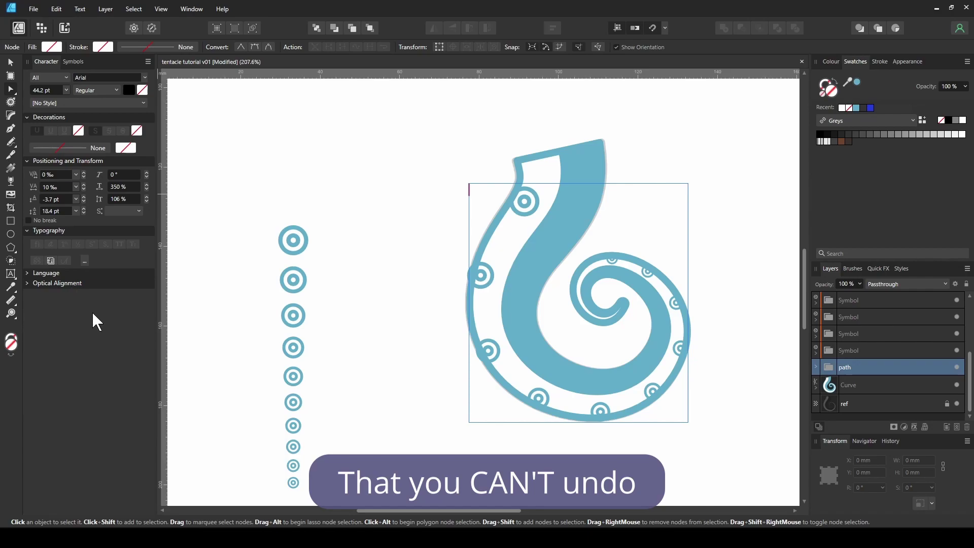
Turn off symbol Sync and delete the spare column of ten rings on the left.
{"action": "left_click", "coordinate": [73, 62]}
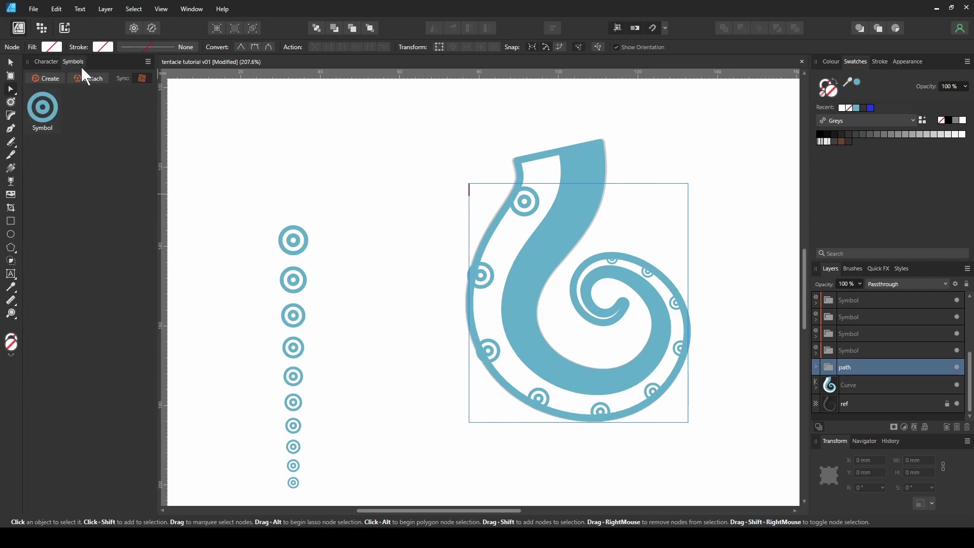
{"action": "left_click", "coordinate": [141, 78]}
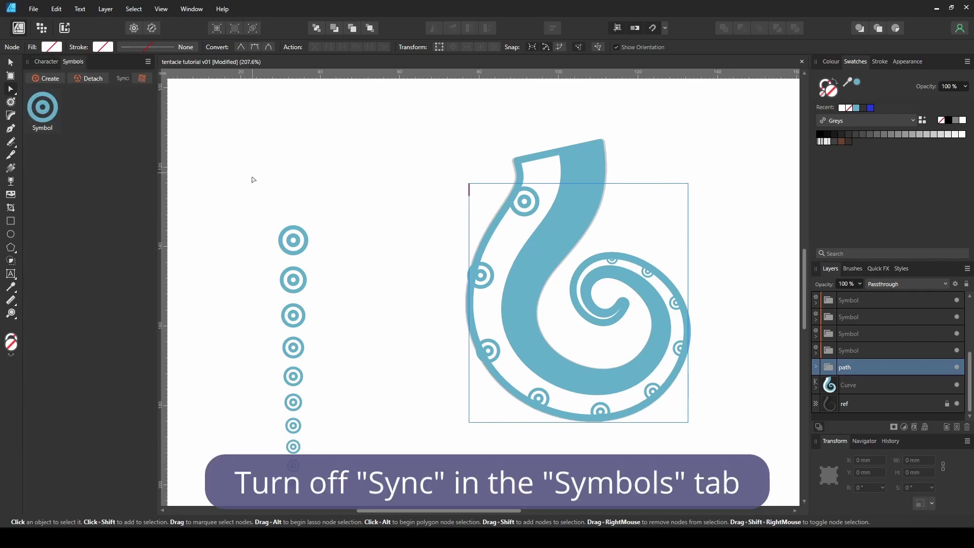
{"action": "left_click", "coordinate": [12, 63]}
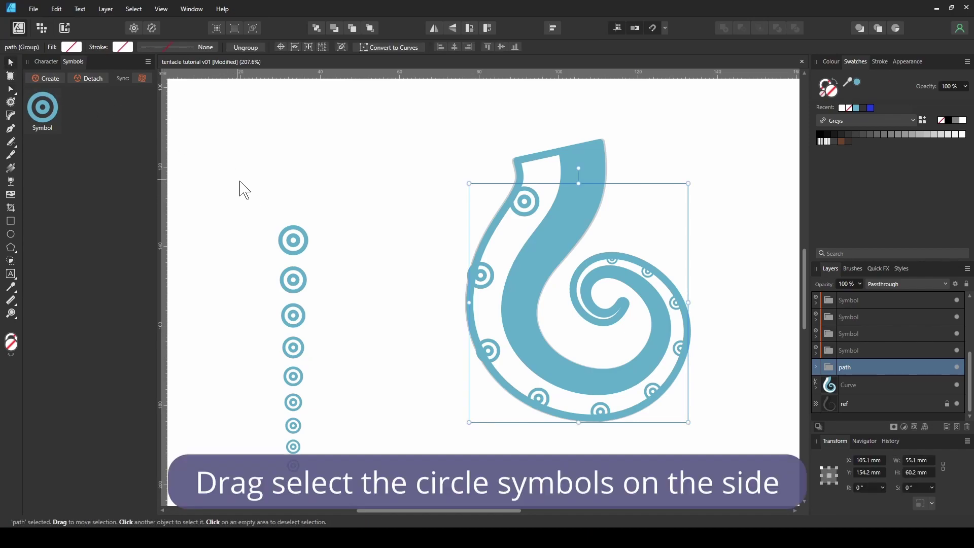
{"action": "left_click_drag", "start_coordinate": [245, 188], "coordinate": [339, 503]}
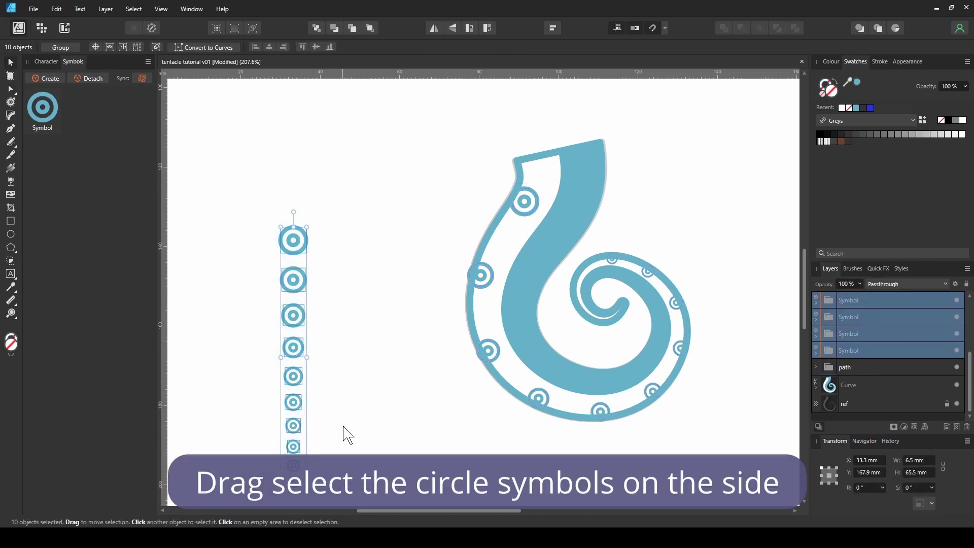
{"action": "key", "text": "Delete"}
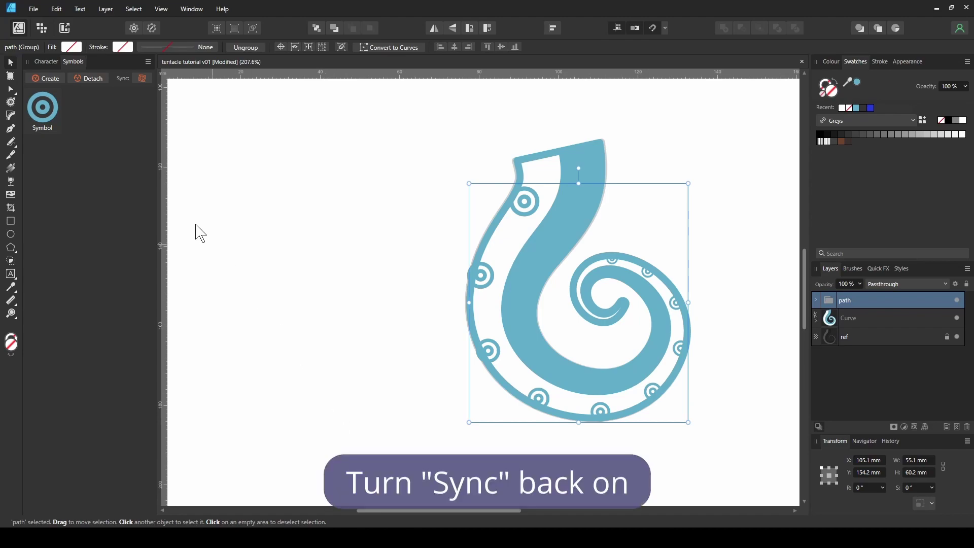
With Sync on, fill the sucker ellipse white and stretch it into an oval on the outer line.
{"action": "left_click", "coordinate": [137, 79]}
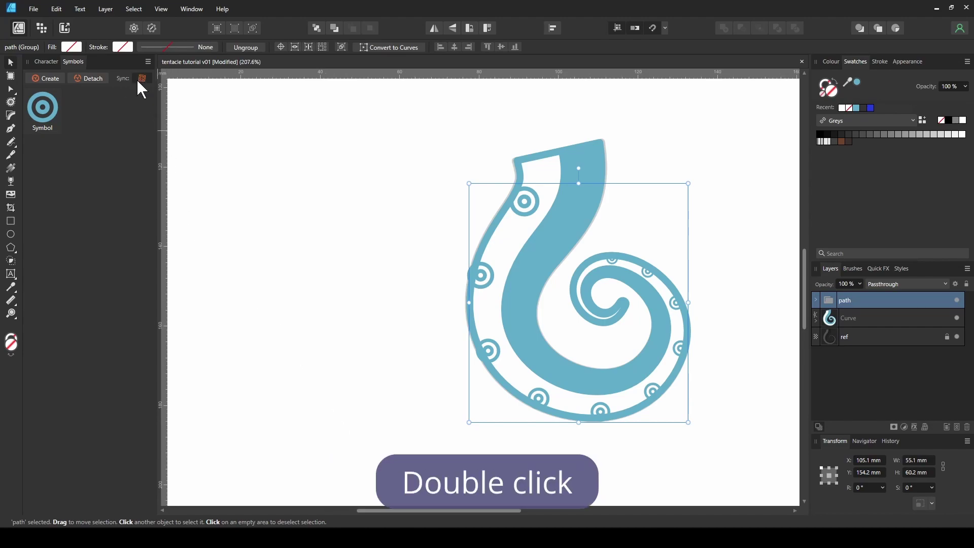
{"action": "scroll", "coordinate": [419, 220], "scroll_direction": "up", "scroll_amount": 1}
{"action": "left_click", "coordinate": [522, 222]}
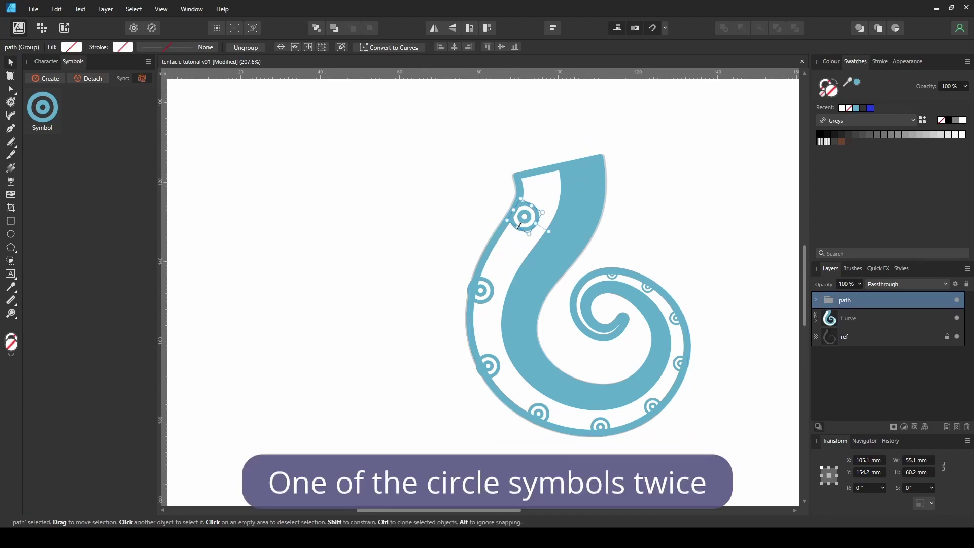
{"action": "left_click", "coordinate": [529, 214]}
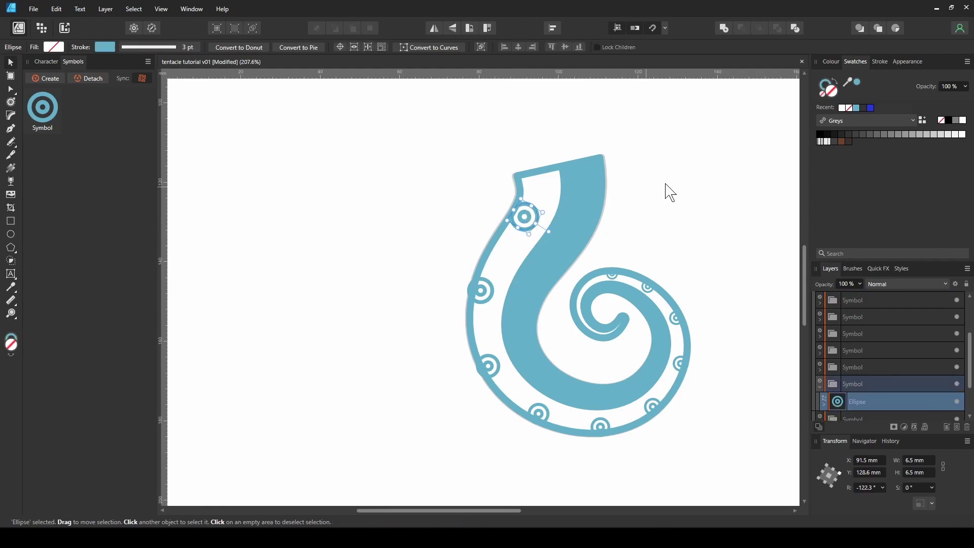
{"action": "left_click", "coordinate": [843, 108]}
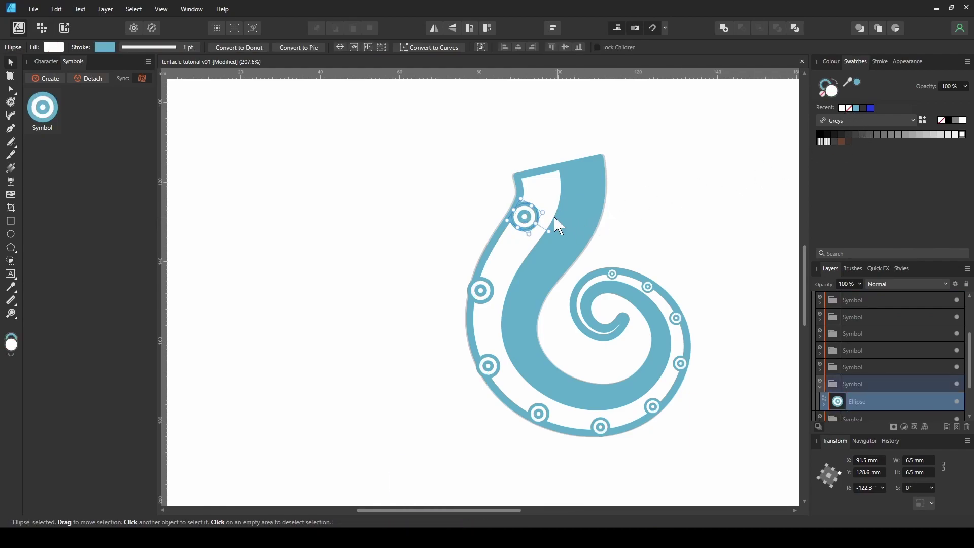
{"action": "mouse_move", "coordinate": [529, 215]}
{"action": "left_mouse_down"}
{"action": "mouse_move", "coordinate": [519, 209]}
{"action": "mouse_move", "coordinate": [514, 224]}
{"action": "mouse_move", "coordinate": [529, 216]}
{"action": "left_mouse_up"}
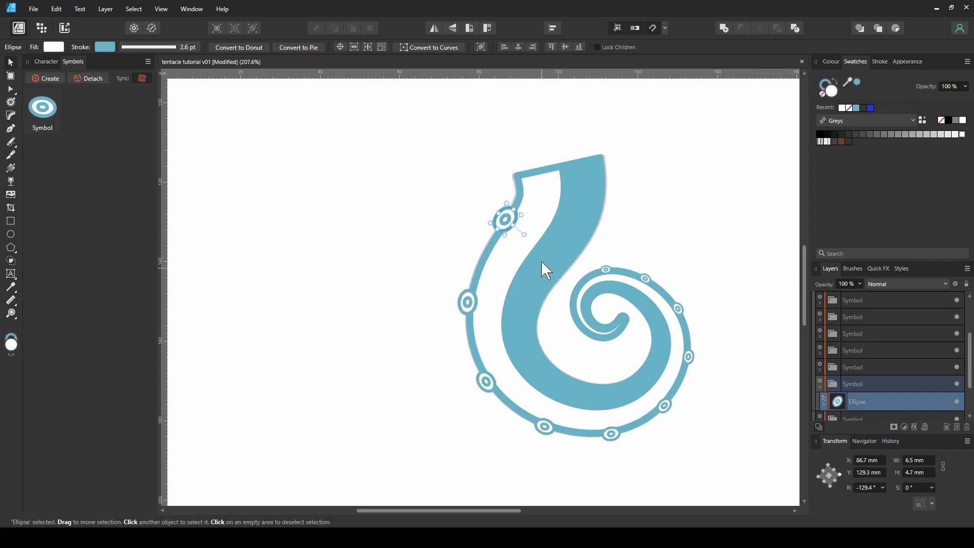
{"action": "left_click_drag", "start_coordinate": [517, 209], "coordinate": [524, 211]}
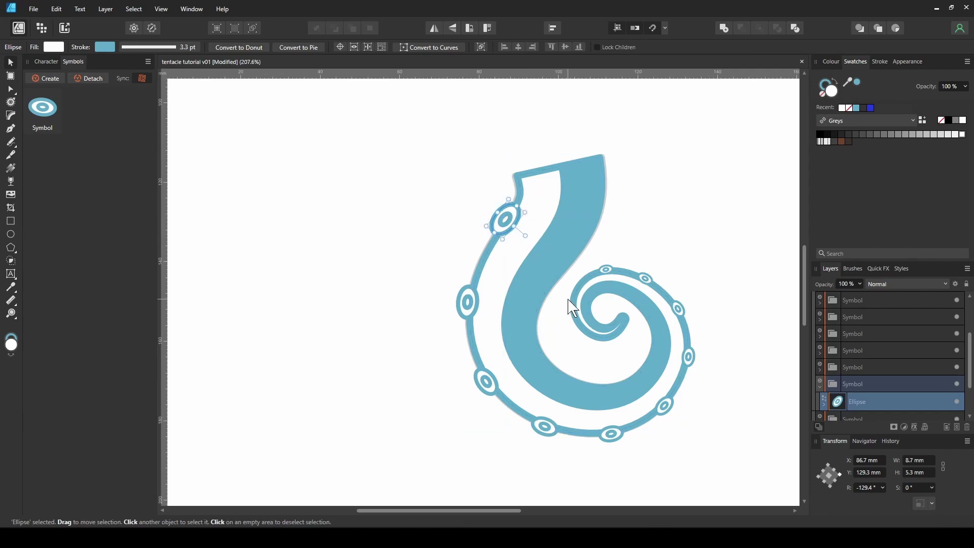
With Sync off, duplicate the path group and move the copy below the Curve layer.
{"action": "left_click", "coordinate": [142, 78]}
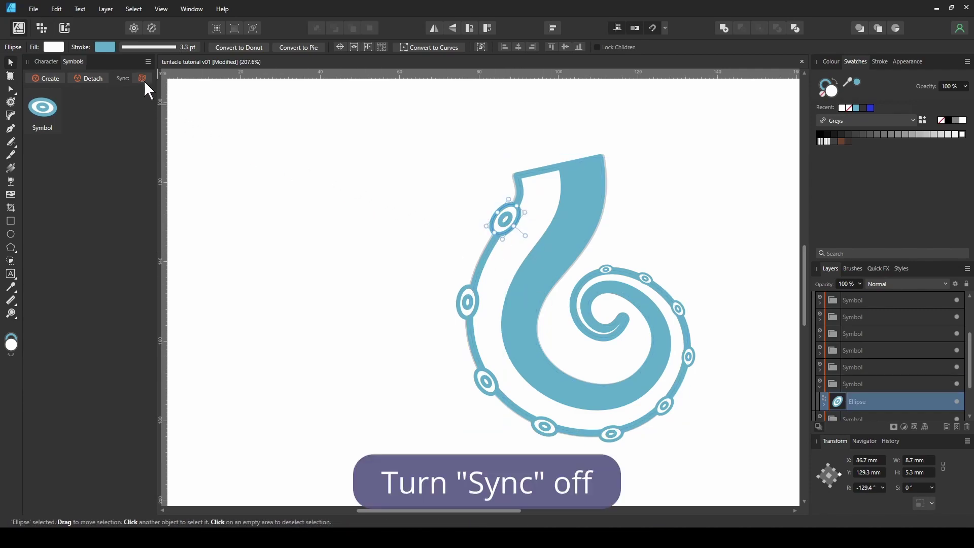
{"action": "scroll", "coordinate": [838, 343], "scroll_direction": "up", "scroll_amount": 3}
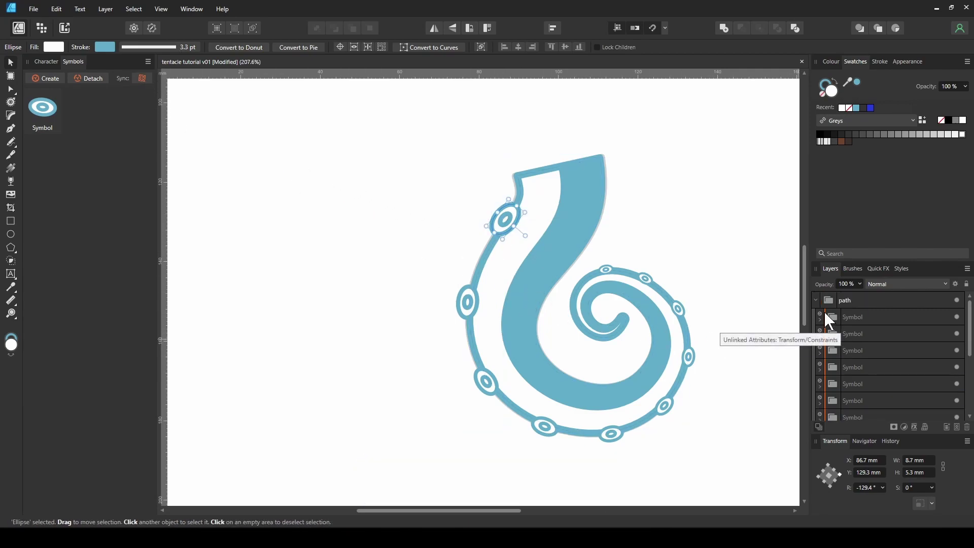
{"action": "left_click", "coordinate": [816, 300]}
{"action": "left_click", "coordinate": [860, 300]}
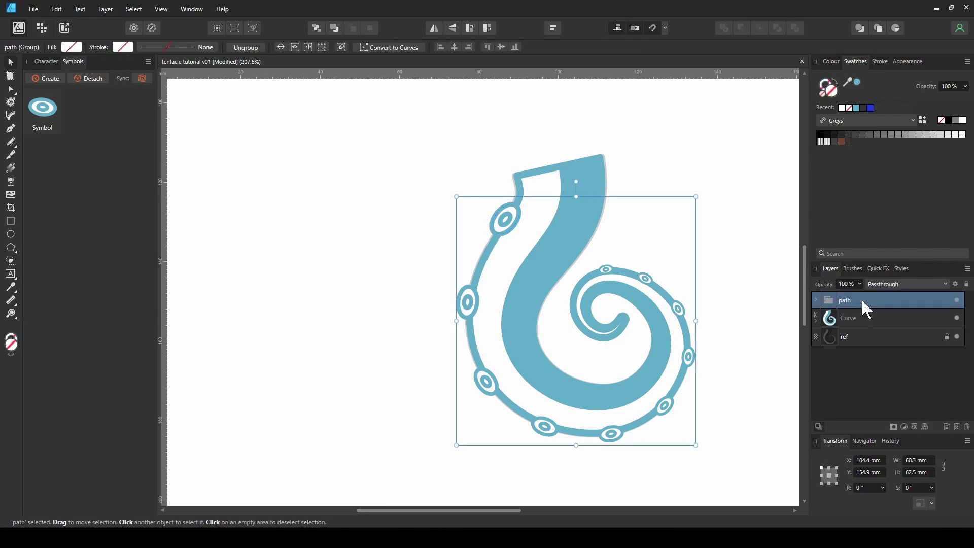
{"action": "key", "text": "ctrl+j"}
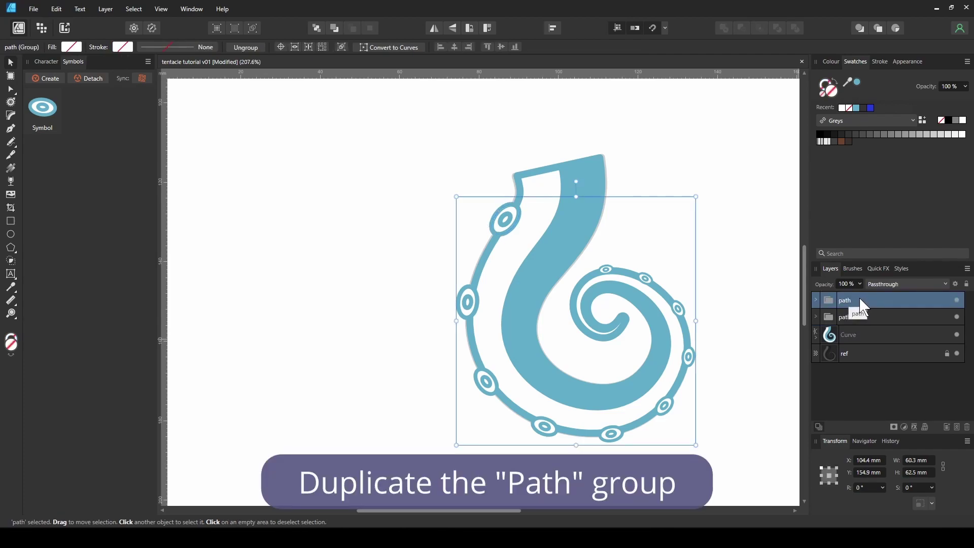
{"action": "left_click_drag", "start_coordinate": [861, 304], "coordinate": [848, 346]}
Rename the copied group 'outline' and bring up its stroke width settings.
{"action": "double_click", "coordinate": [857, 335]}
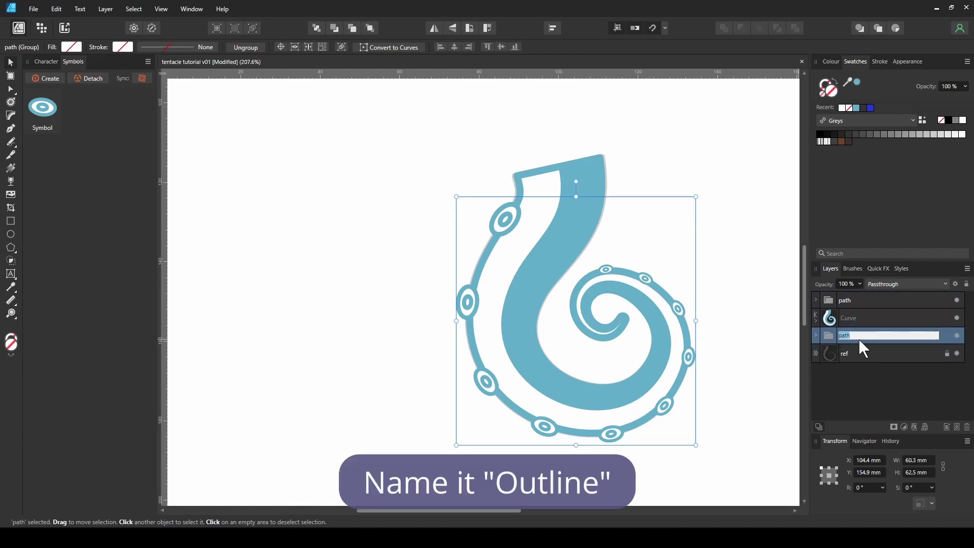
{"action": "type", "text": "outline"}
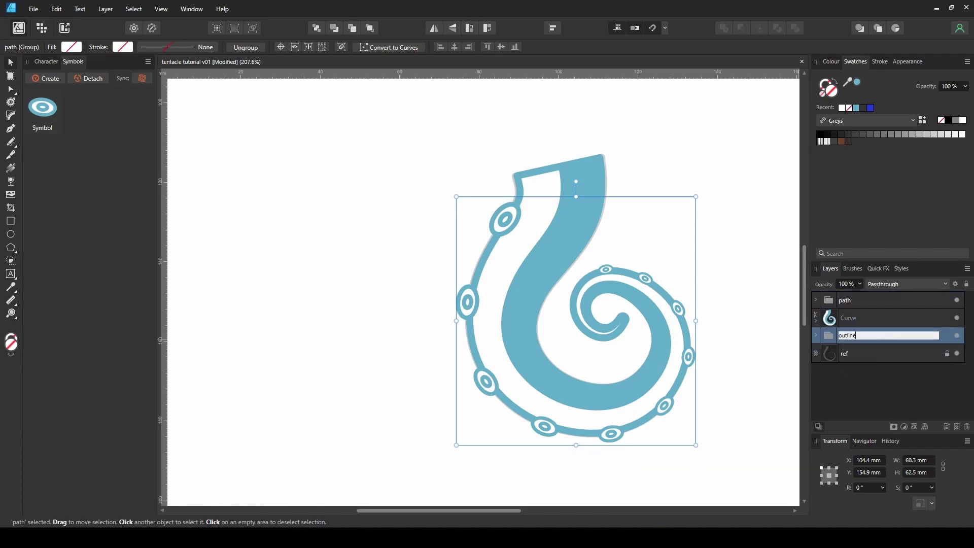
{"action": "key", "text": "Return"}
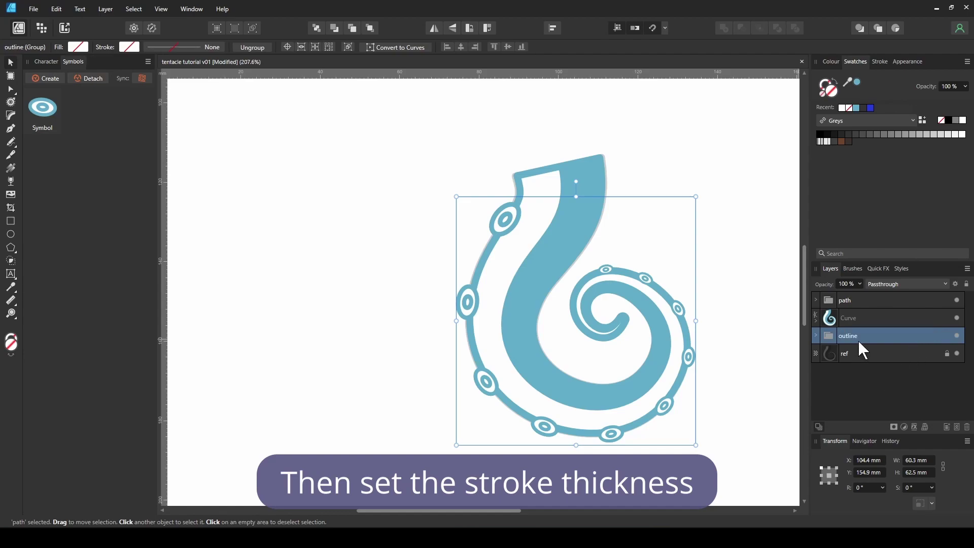
{"action": "left_click", "coordinate": [883, 62]}
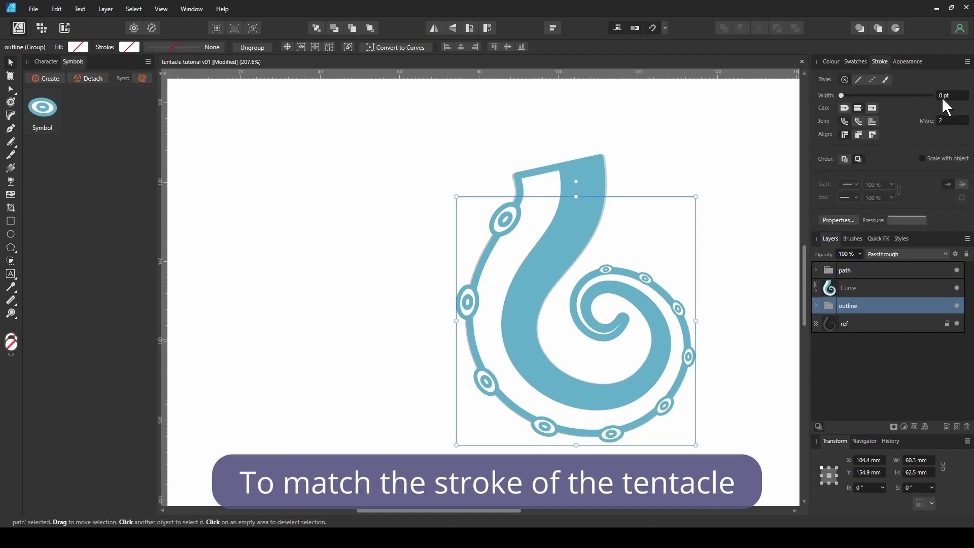